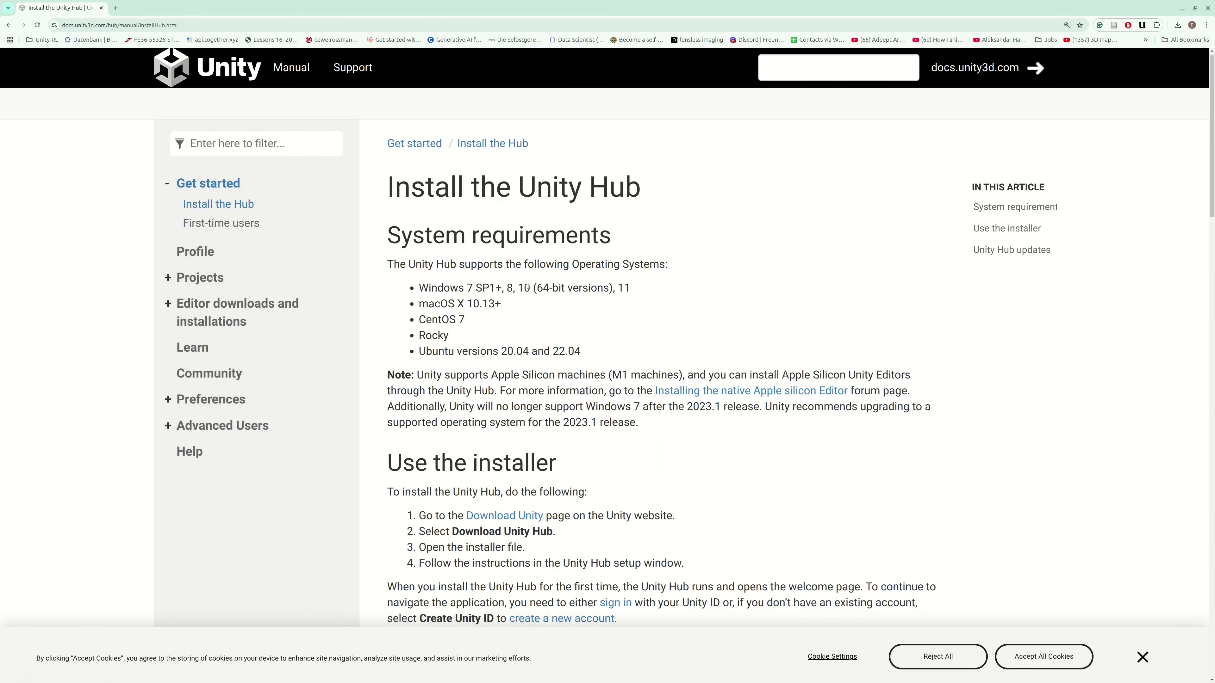
Find the Debian or Ubuntu section of the Unity Hub installation guide and open a terminal window beside it.
scroll(443, 246, down, 10)
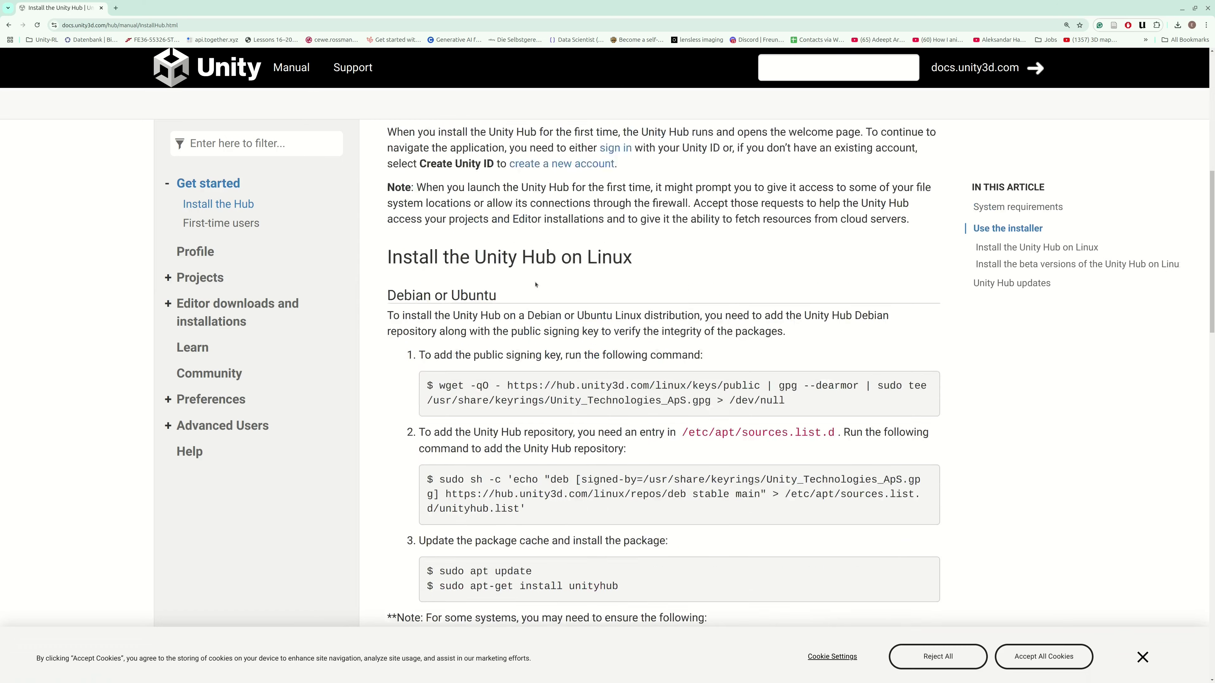
drag(572, 197, 632, 197)
click(445, 324)
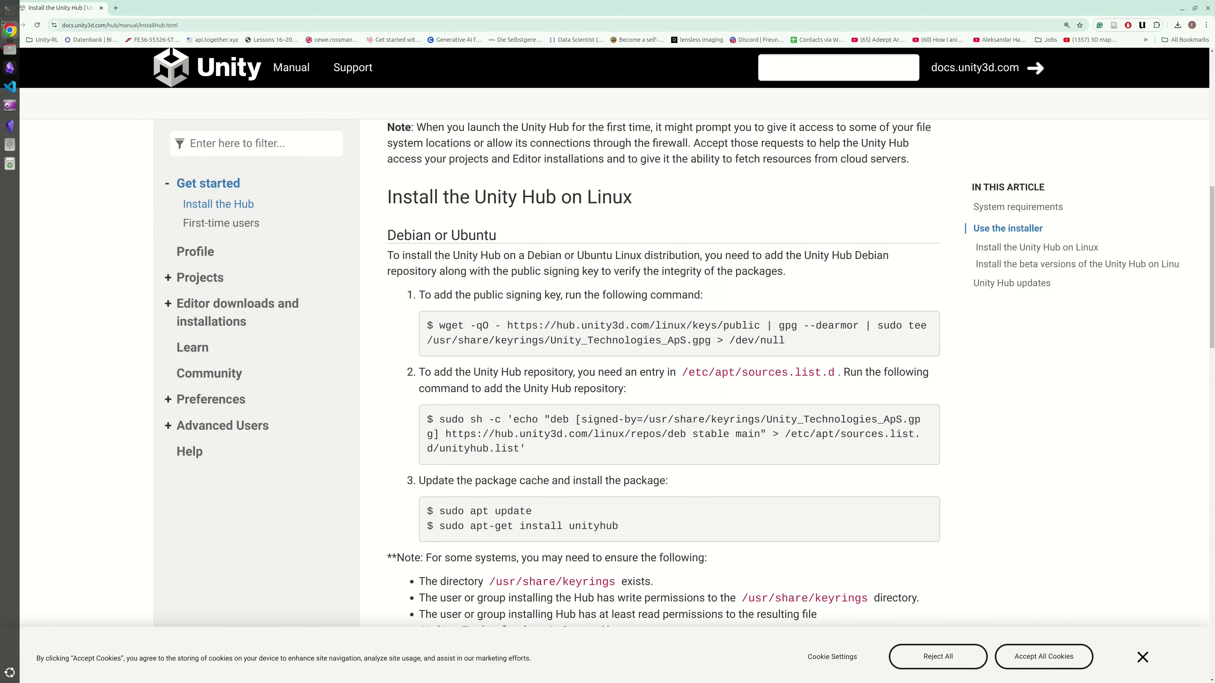
click(10, 165)
drag(368, 506, 369, 337)
right_click(370, 280)
drag(370, 280, 228, 263)
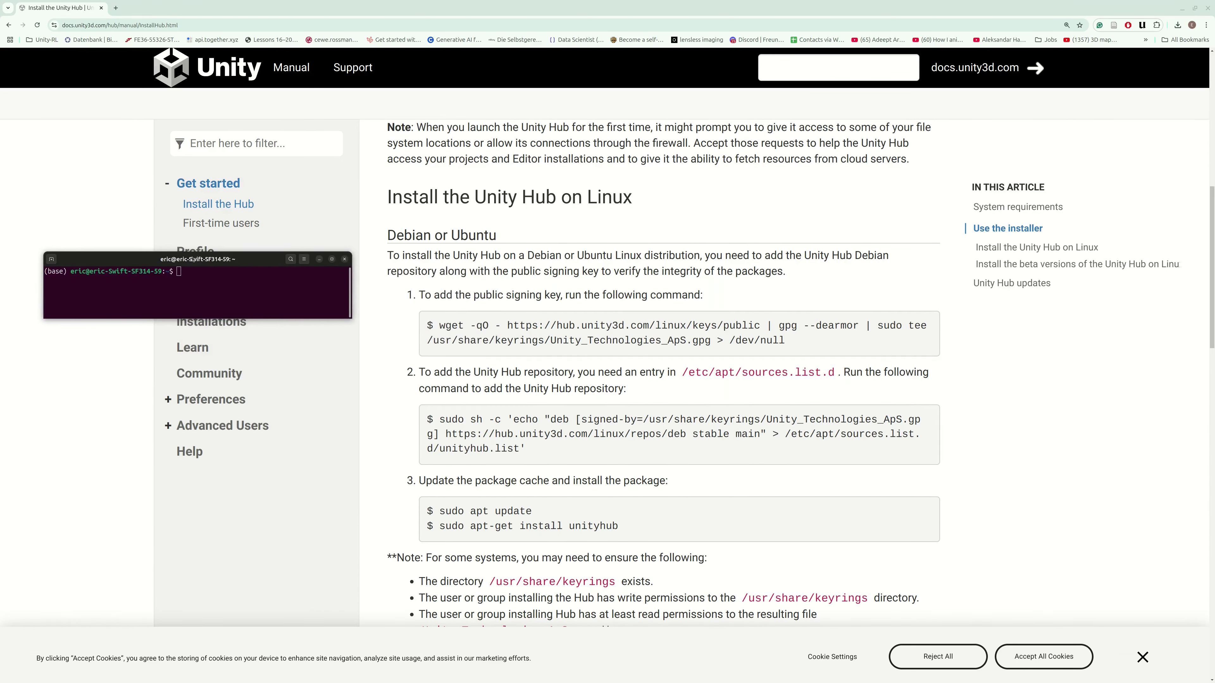
Run the guide's wget command in the terminal to add the Unity Hub public signing key, entering the sudo password.
drag(439, 326, 494, 326)
triple_click(525, 331)
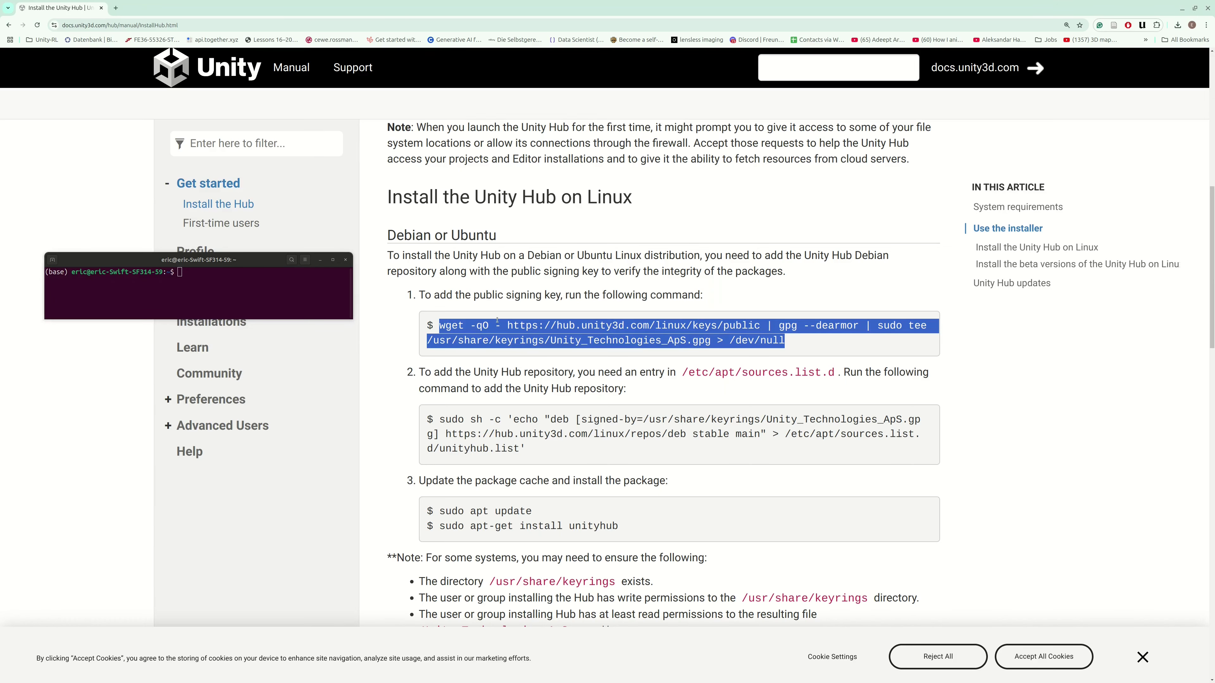
middle_click(228, 292)
key(Return)
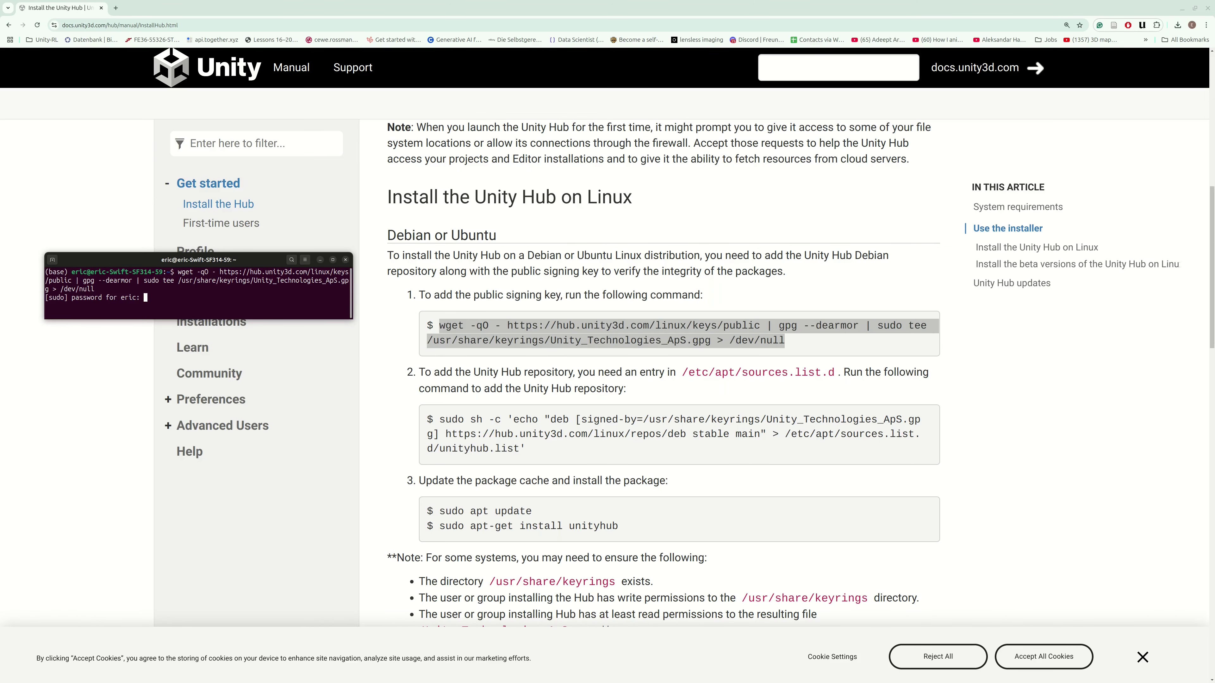
key(Return)
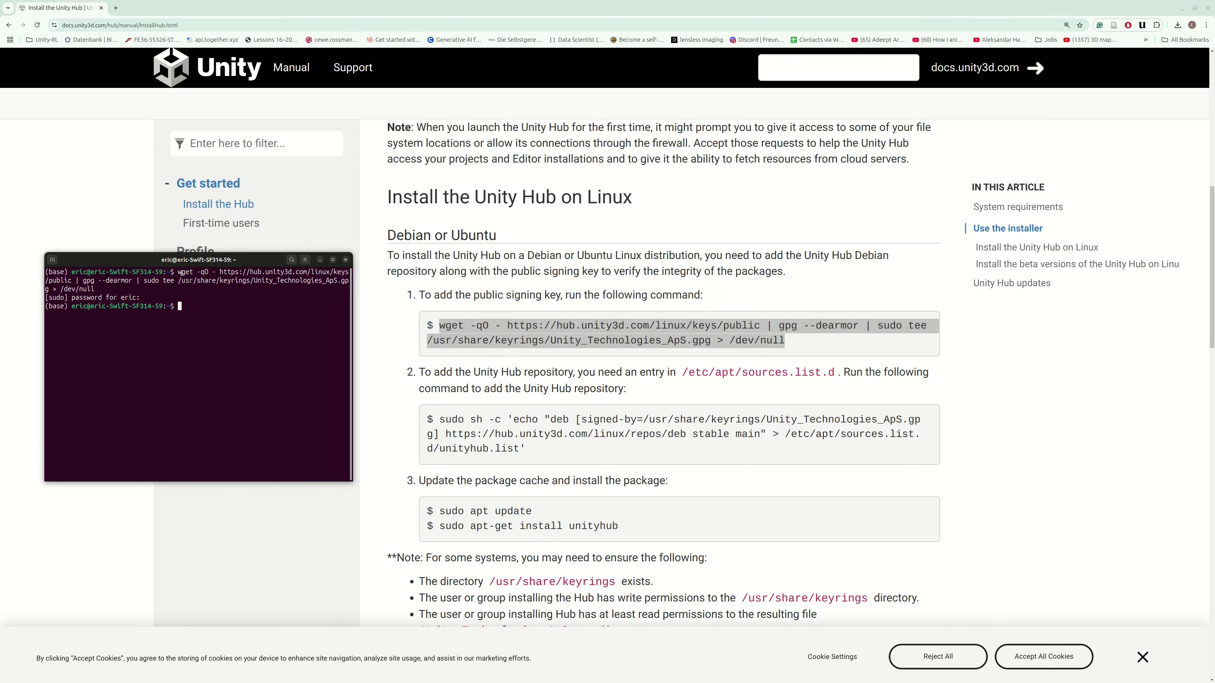
Run the guide's sudo sh -c command in the terminal to add the Unity Hub repository to /etc/apt/sources.list.d/unityhub.list.
drag(72, 297, 127, 298)
click(128, 298)
mouse_move(526, 449)
mouse_down()
mouse_move(427, 420)
mouse_move(528, 449)
mouse_up()
click(441, 420)
key(ctrl+c)
click(252, 334)
key(ctrl+shift+v)
key(Return)
Update the package cache by running sudo apt update from the guide in the terminal.
scroll(610, 407, down, 3)
drag(533, 370, 440, 366)
key(ctrl+c)
click(215, 383)
key(ctrl+shift+v)
key(Return)
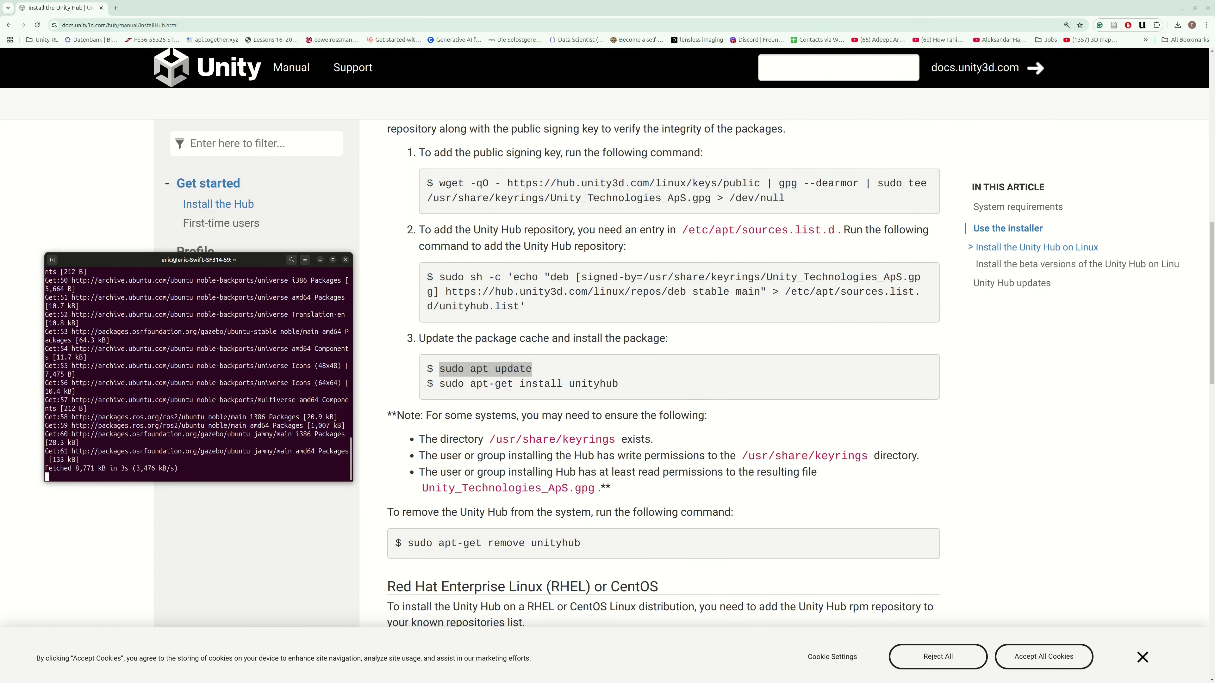
Install the Unity Hub package by running sudo apt-get install unityhub from the guide in the terminal.
drag(471, 152, 703, 153)
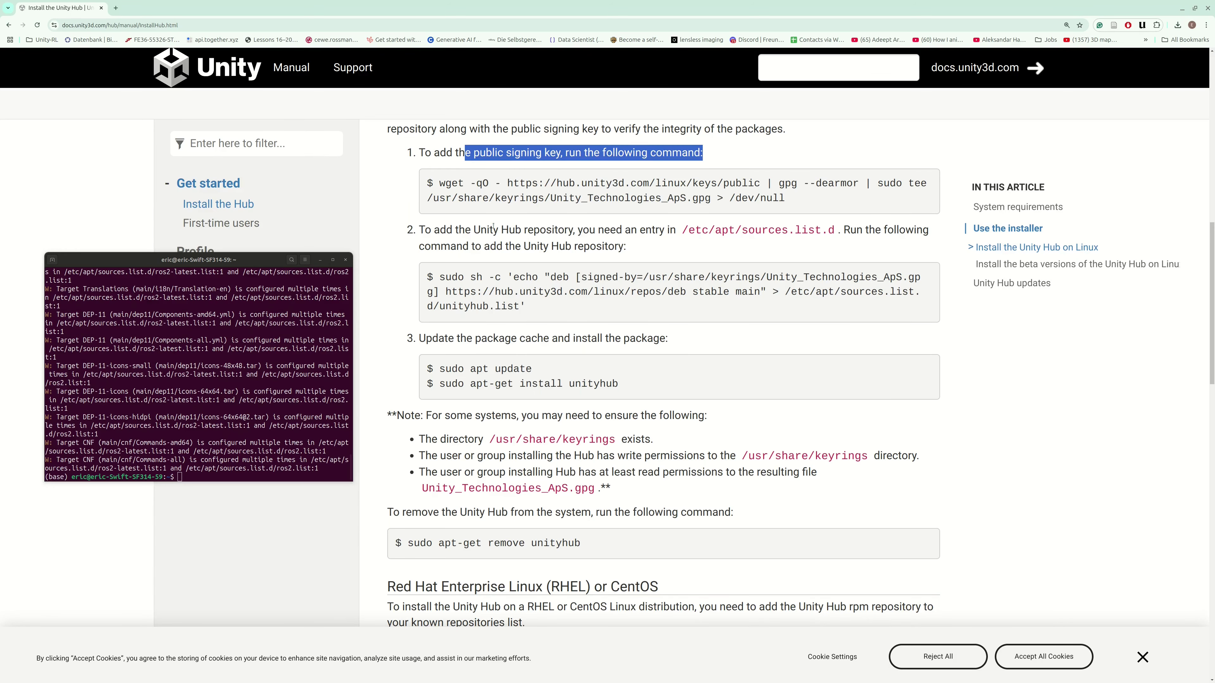
drag(492, 229, 637, 230)
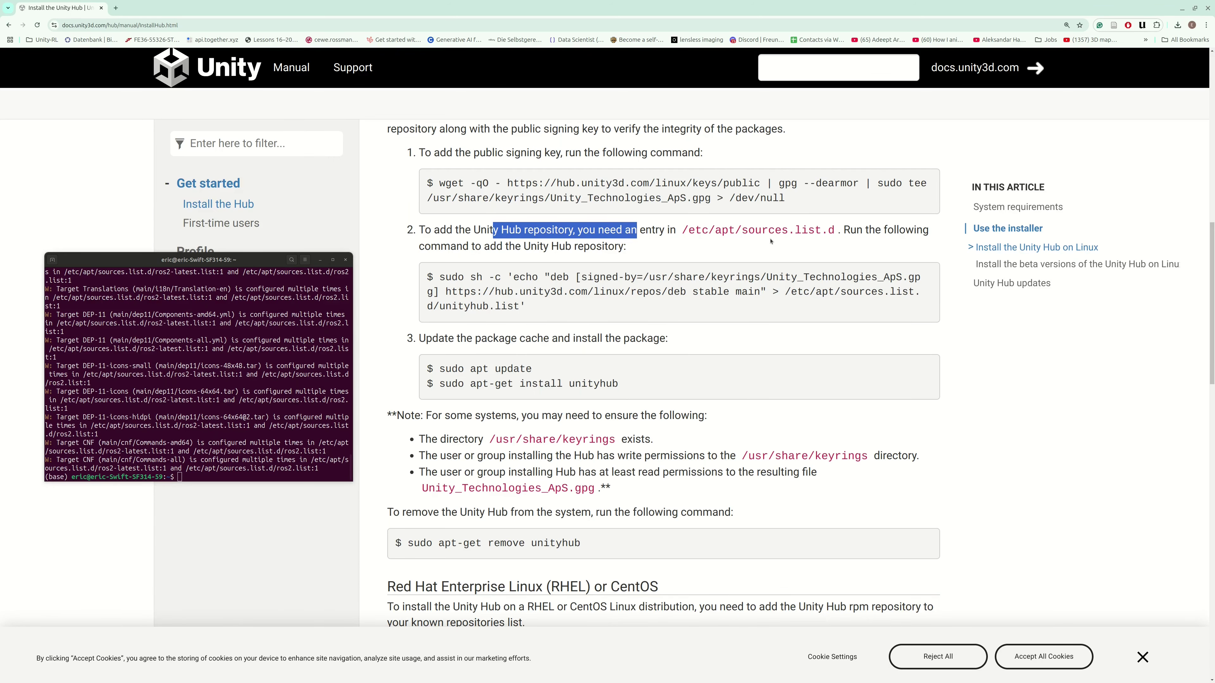
scroll(475, 301, down, 1)
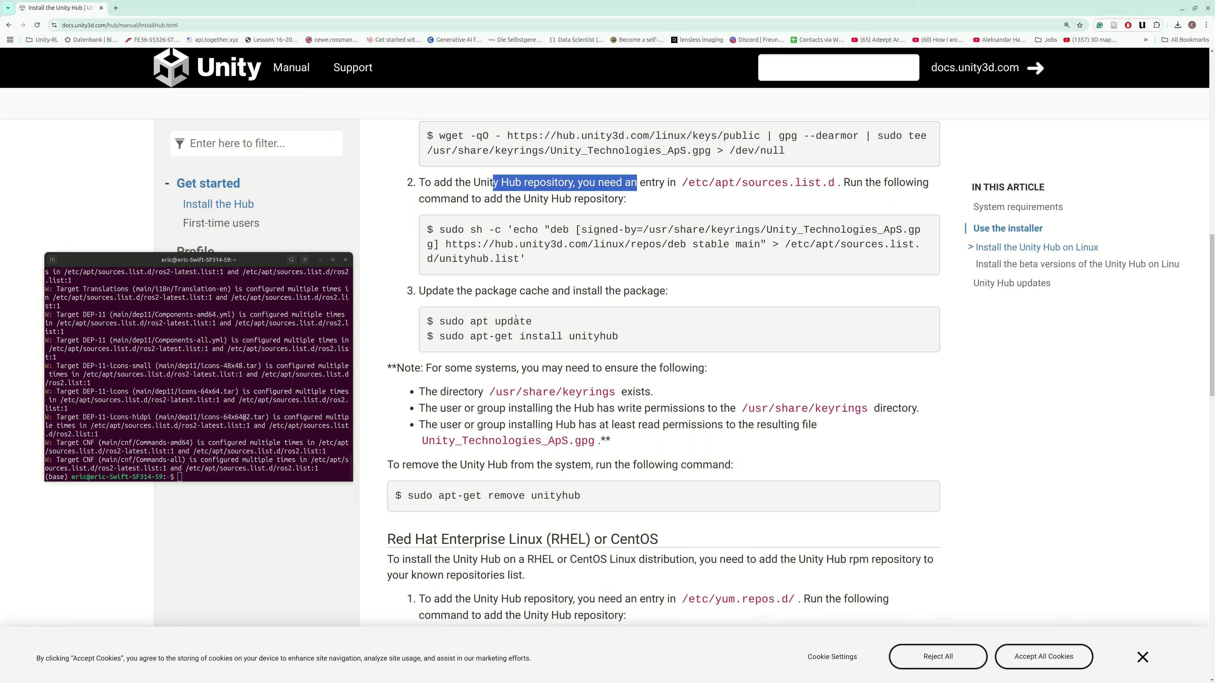
drag(619, 336, 439, 335)
key(ctrl+c)
click(215, 383)
key(ctrl+shift+v)
key(Return)
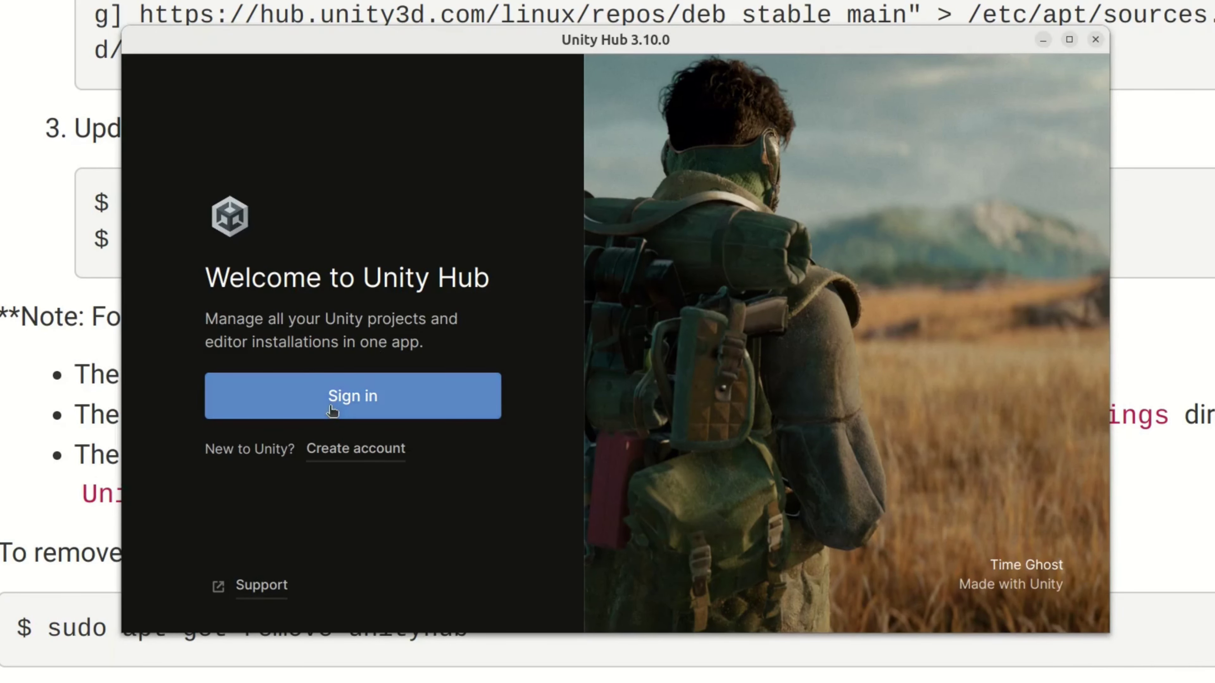
Open the Unity ID registration page from Unity Hub and sign in to the Hub through the browser.
click(360, 450)
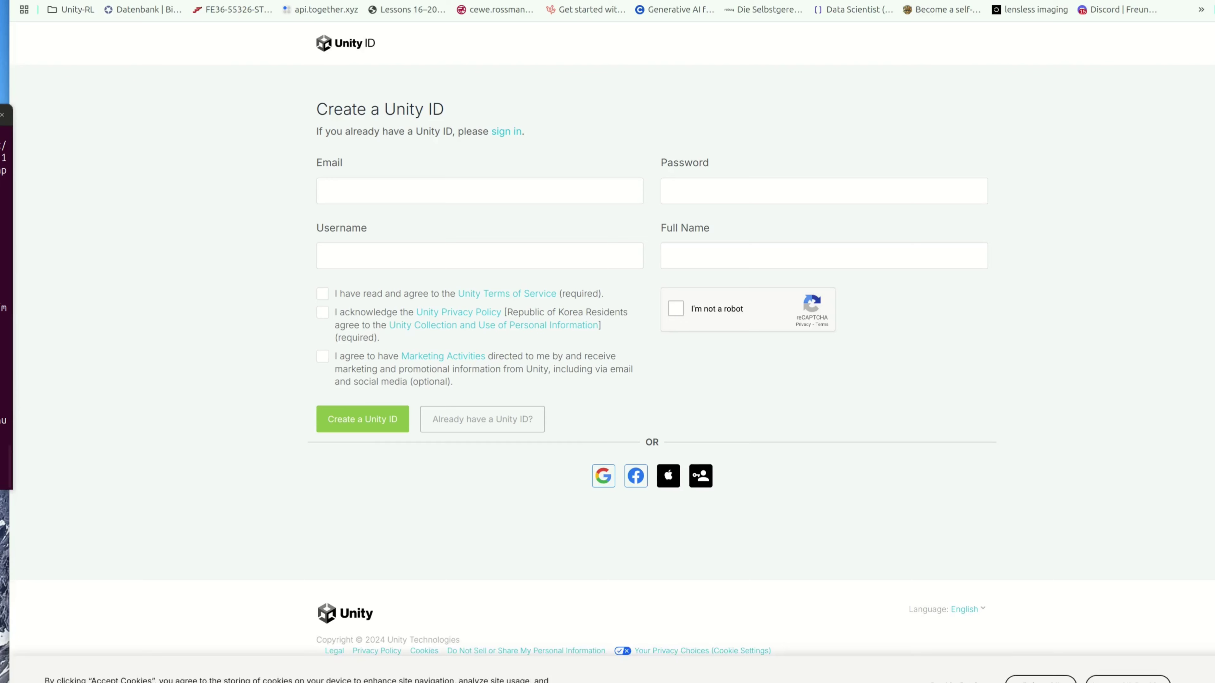
drag(1214, 123, 841, 127)
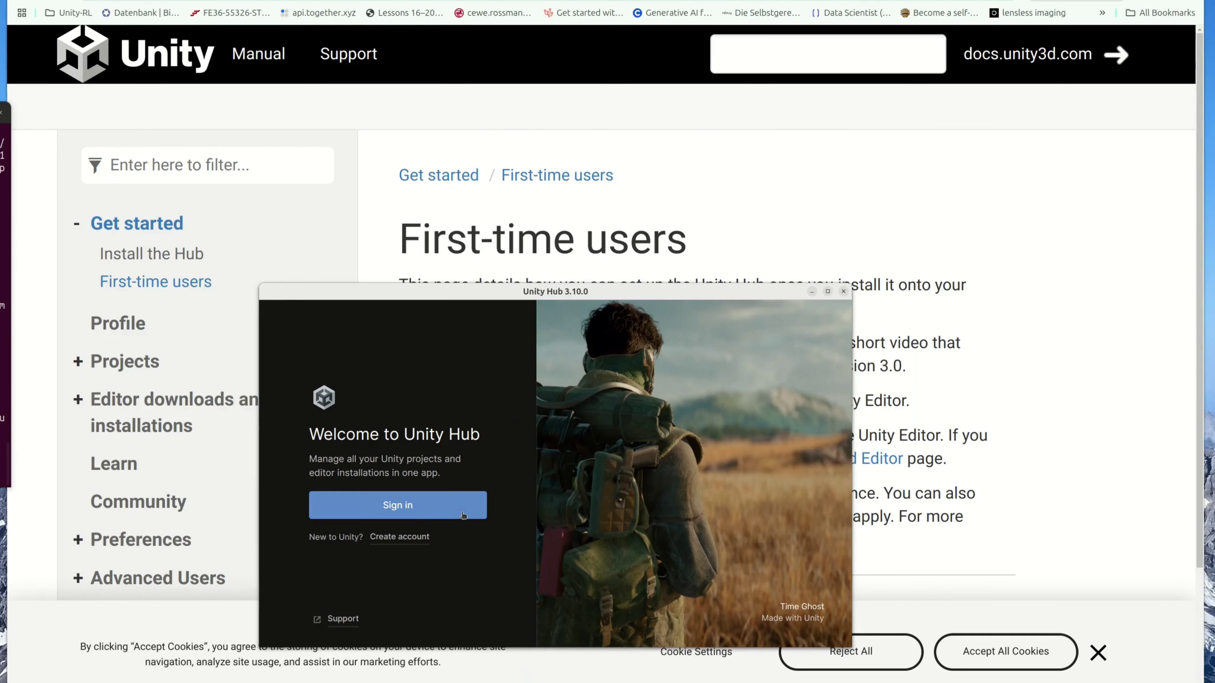
click(431, 505)
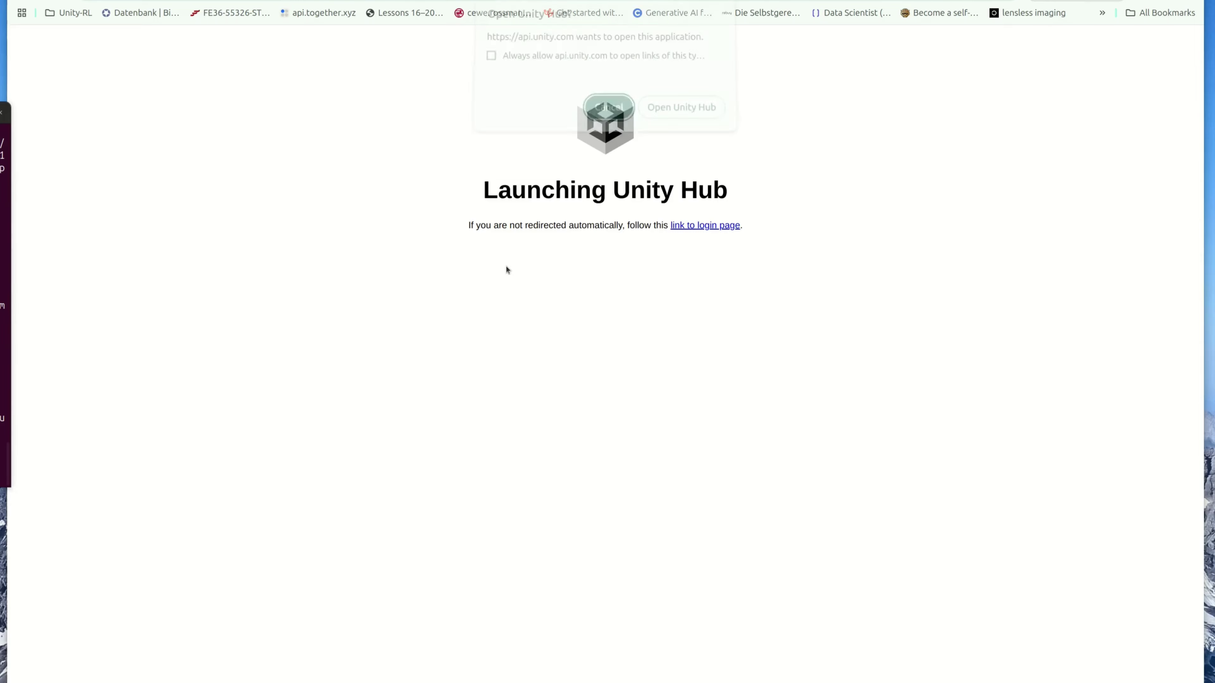
click(687, 113)
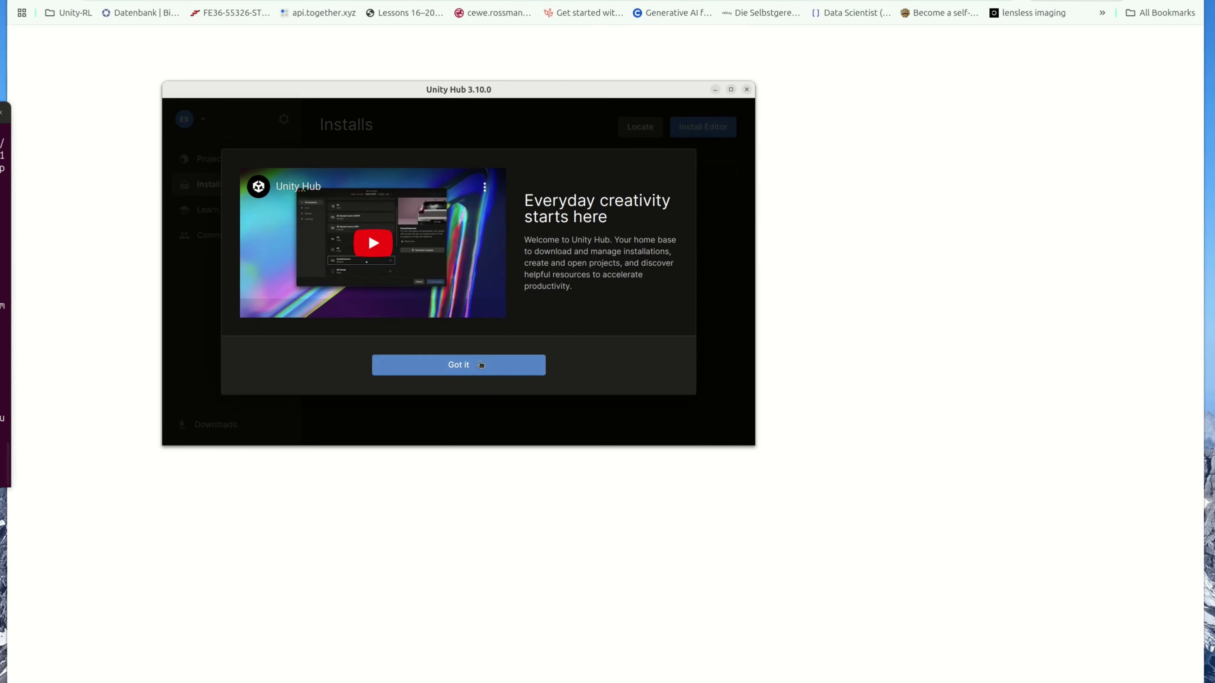
Install the Unity 6 (6000.0.29f1) LTS editor in the proposed location and agree to the Unity Personal license terms.
click(480, 365)
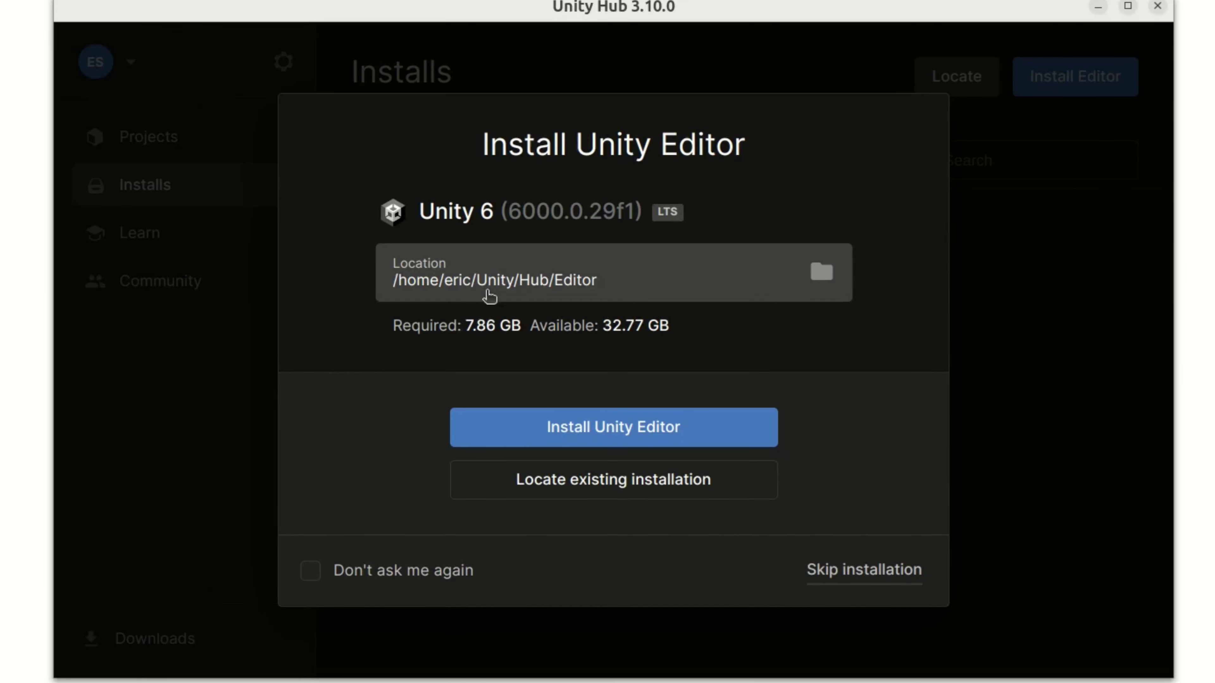
click(619, 436)
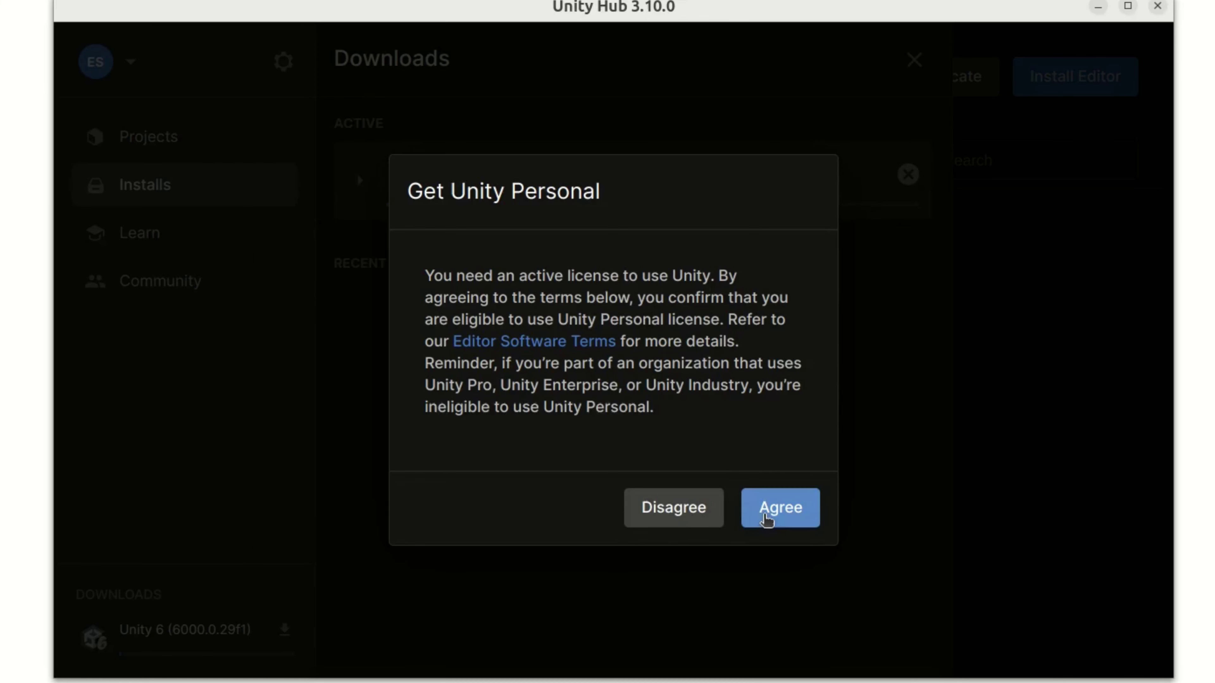
click(777, 513)
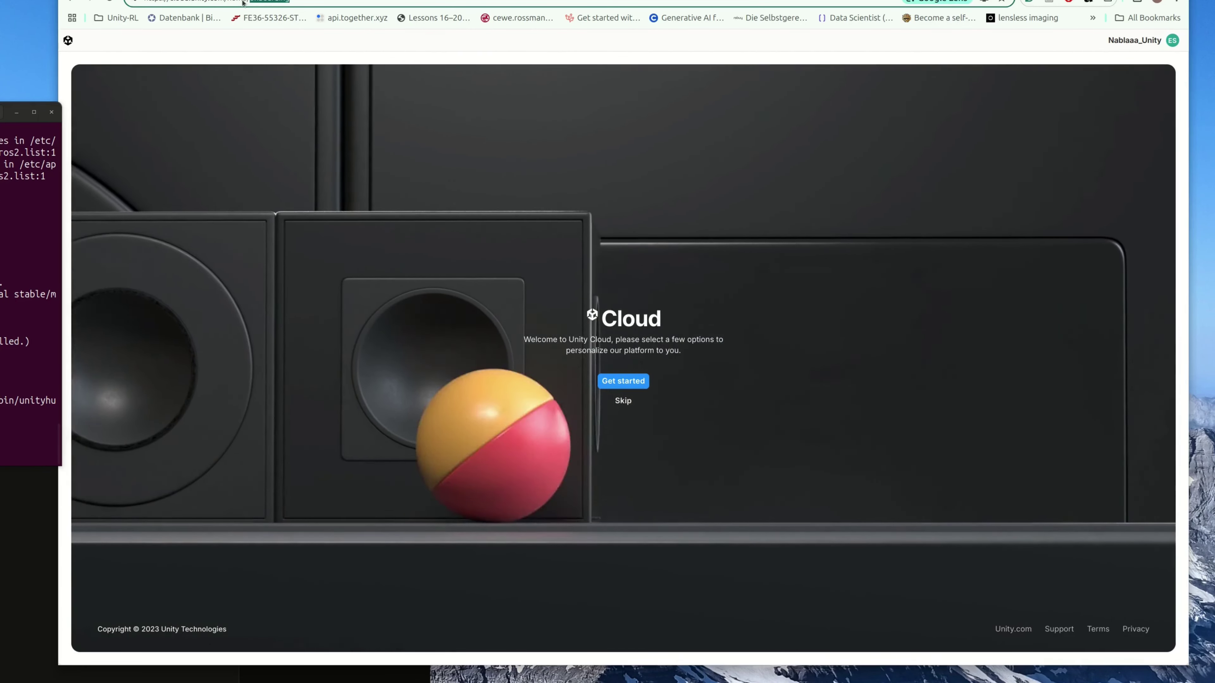
Start the Unity Cloud onboarding in the browser and work through its industry, role and goals pages.
double_click(264, 1)
click(264, 1)
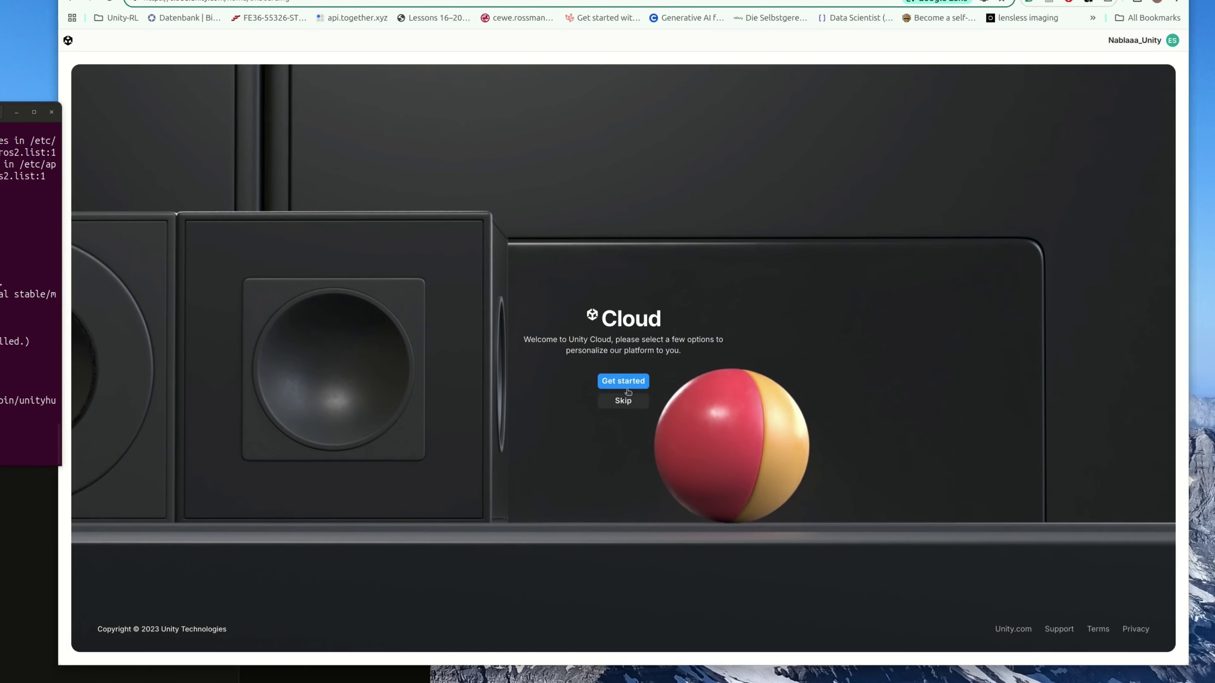
click(631, 380)
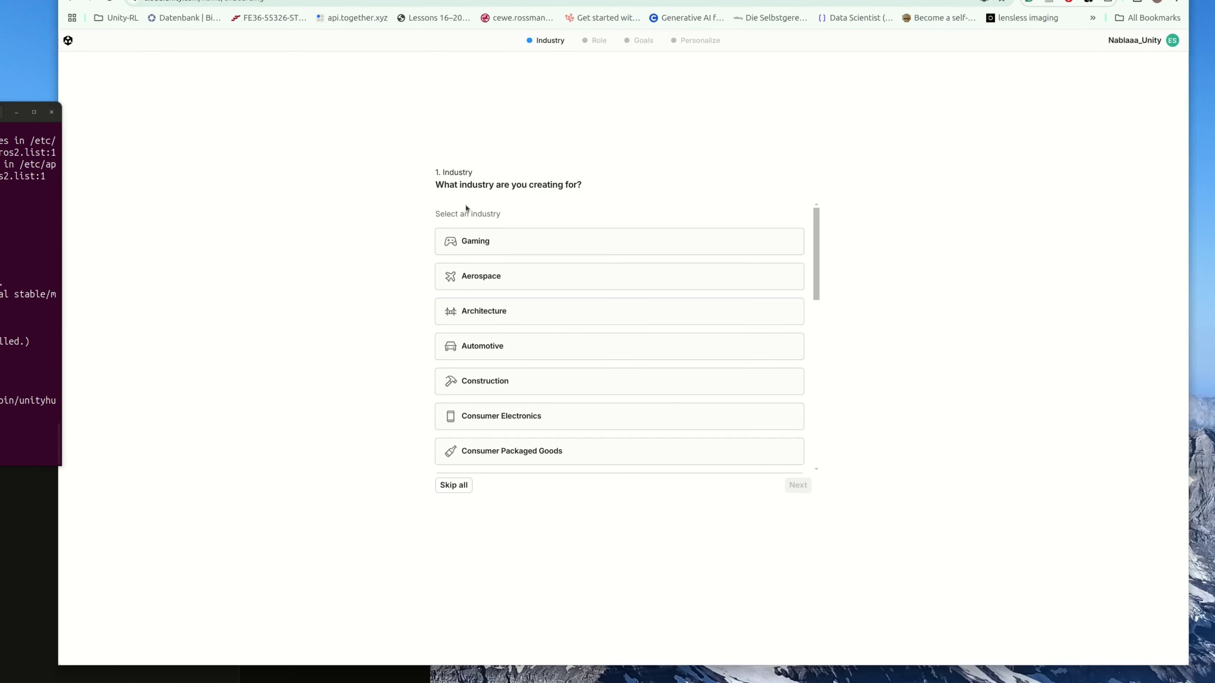
scroll(572, 265, down, 10)
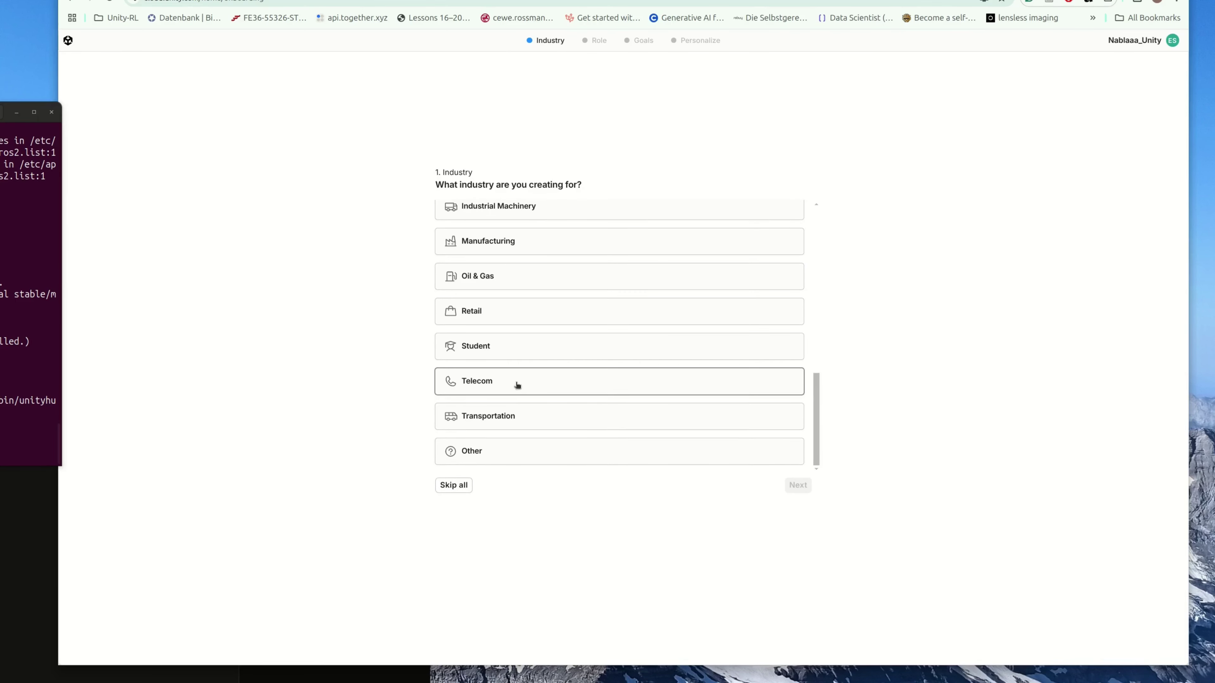
click(771, 381)
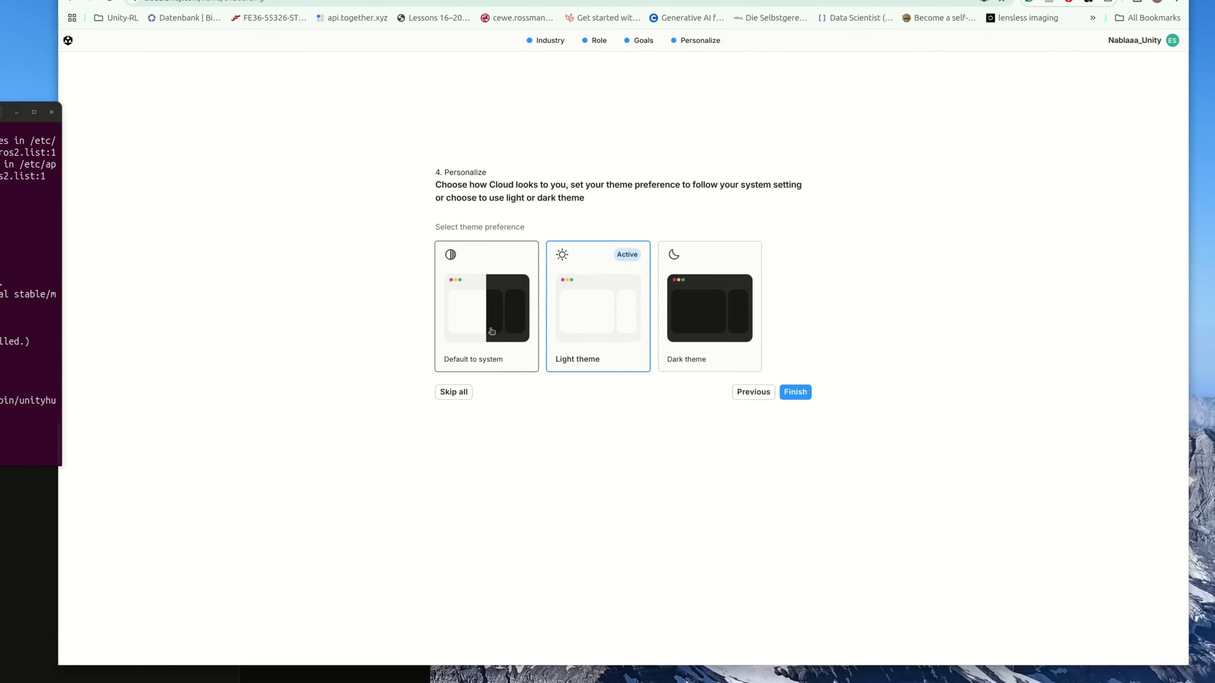
Choose the Dark theme for Unity Cloud, finish the onboarding and continue to the organization dashboard.
click(733, 364)
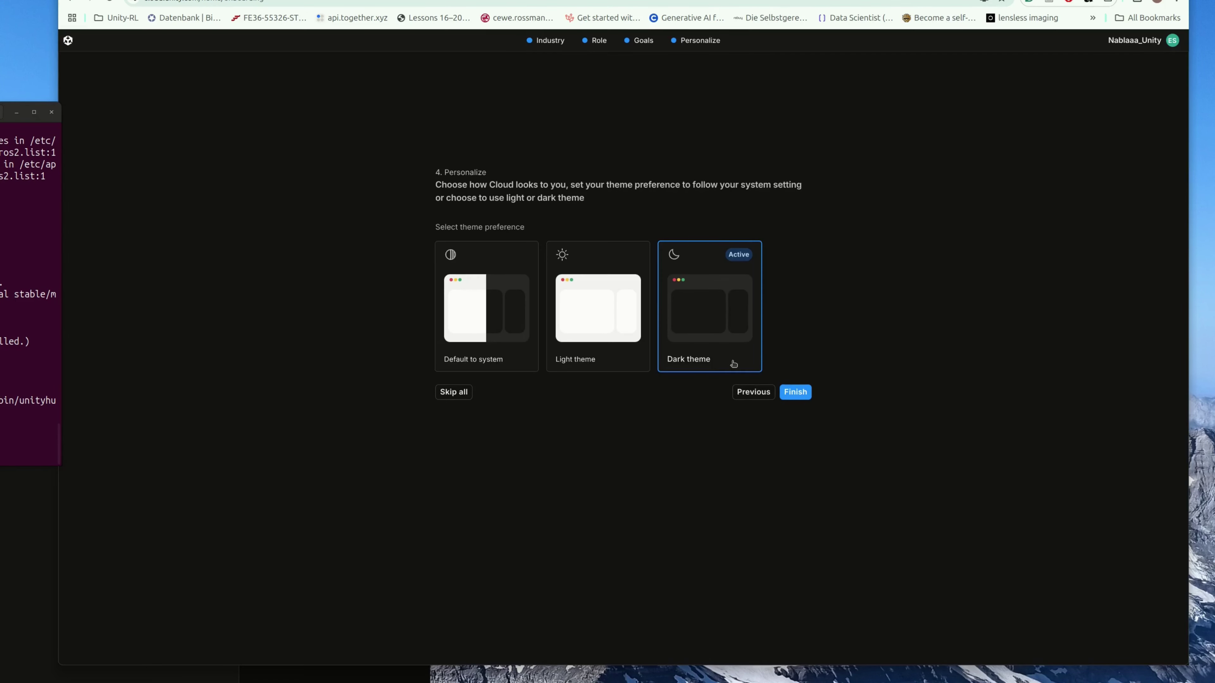
click(795, 393)
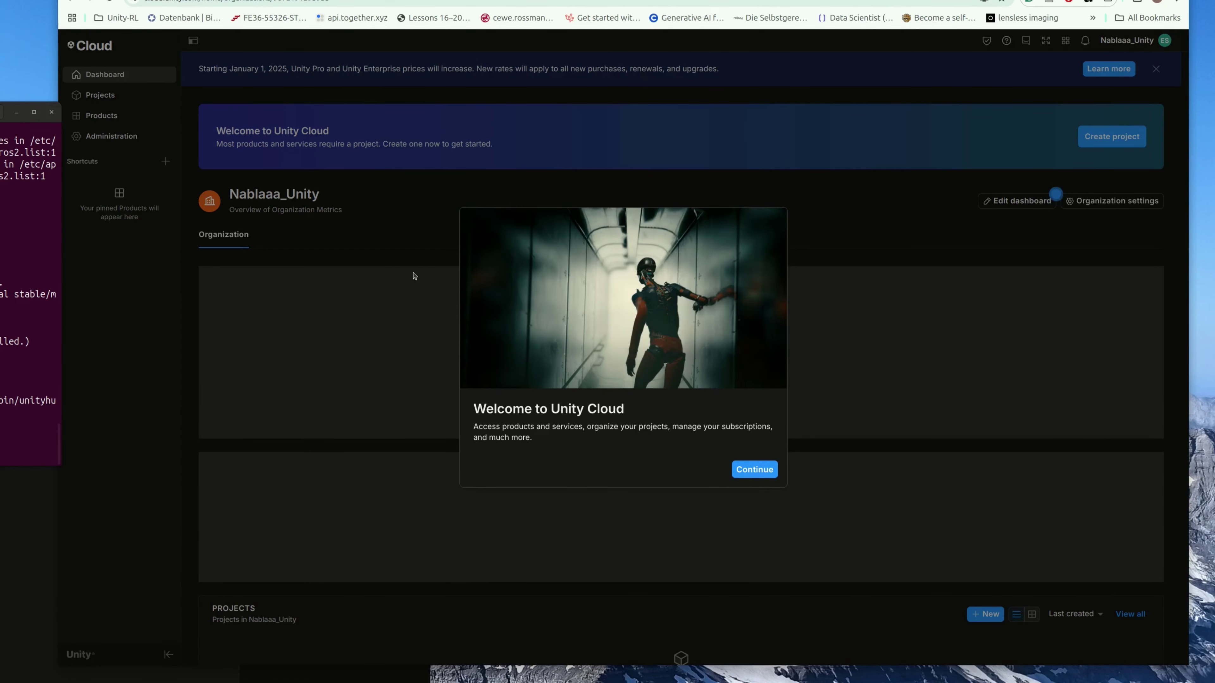
click(755, 470)
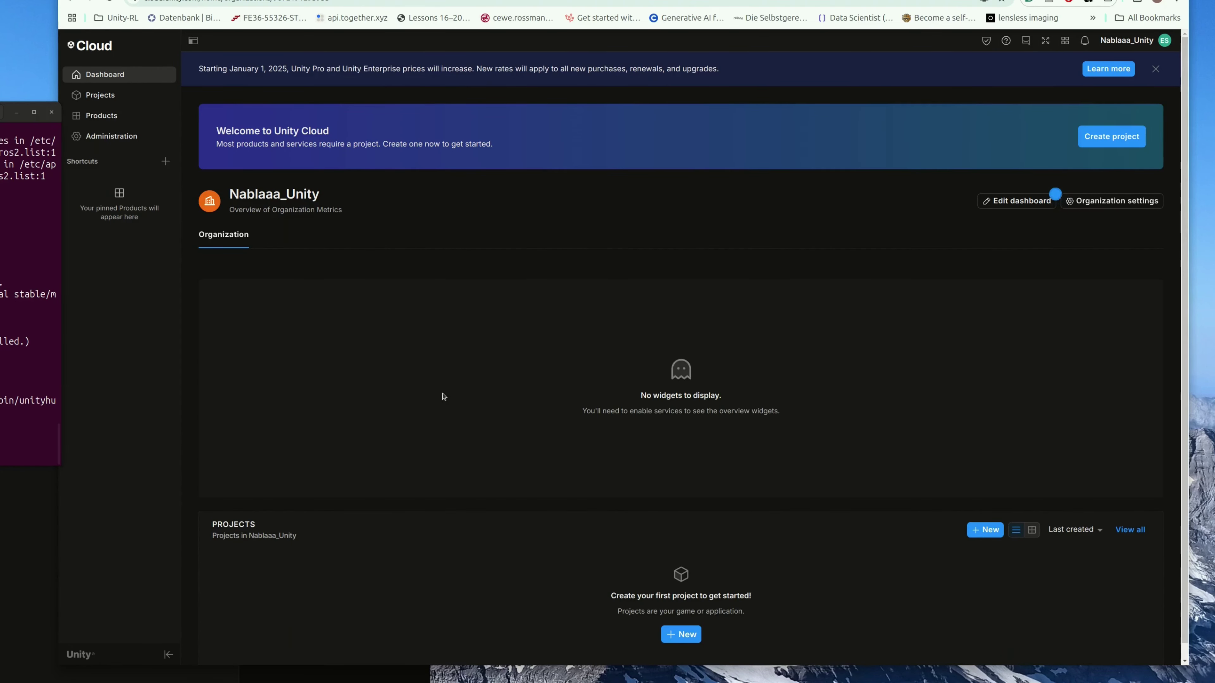
scroll(494, 385, down, 1)
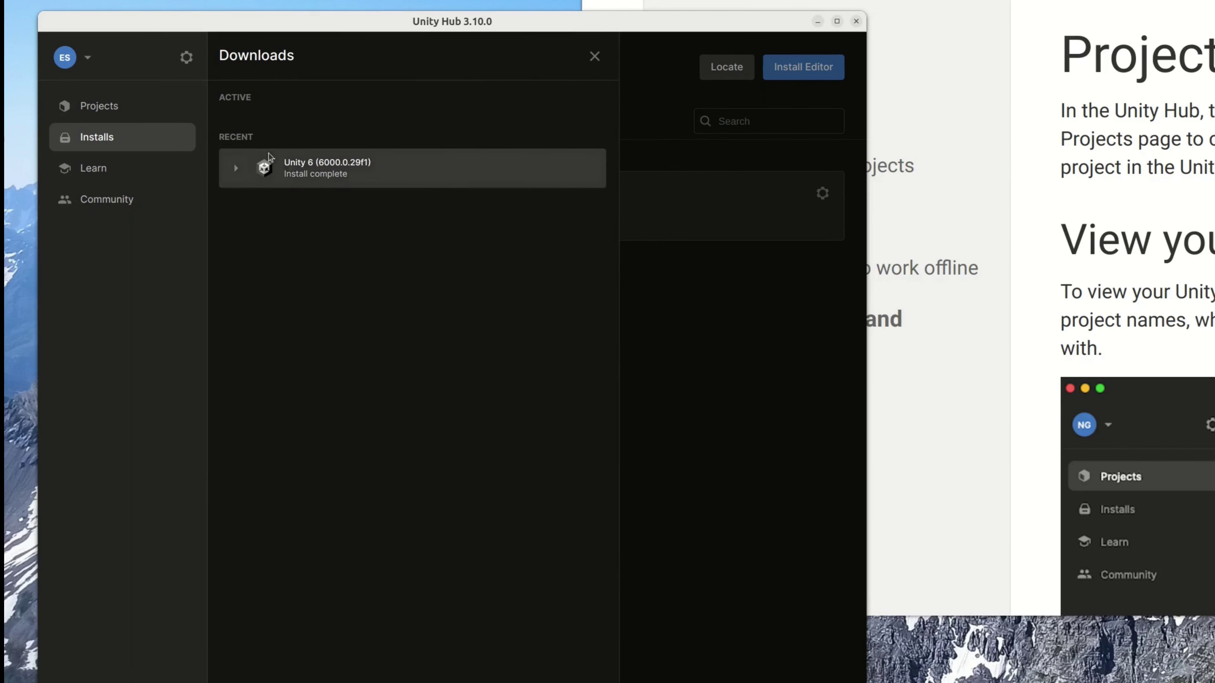
Close the downloads list in Unity Hub and start creating a new project.
click(686, 280)
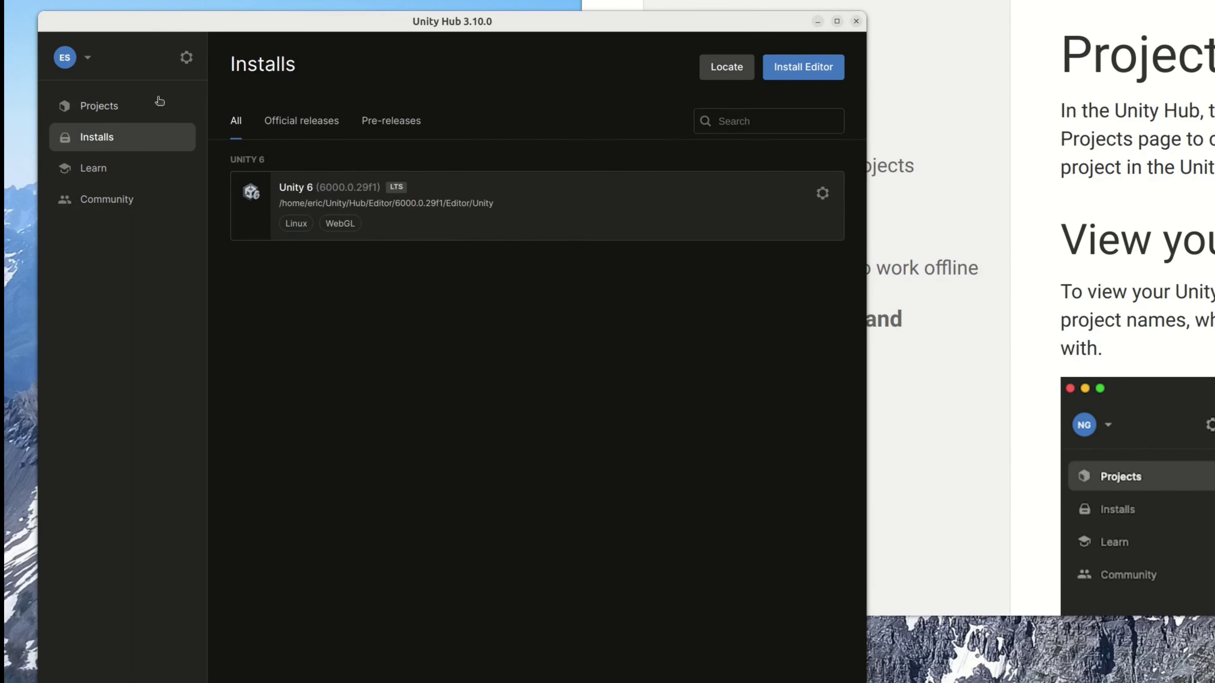
click(100, 106)
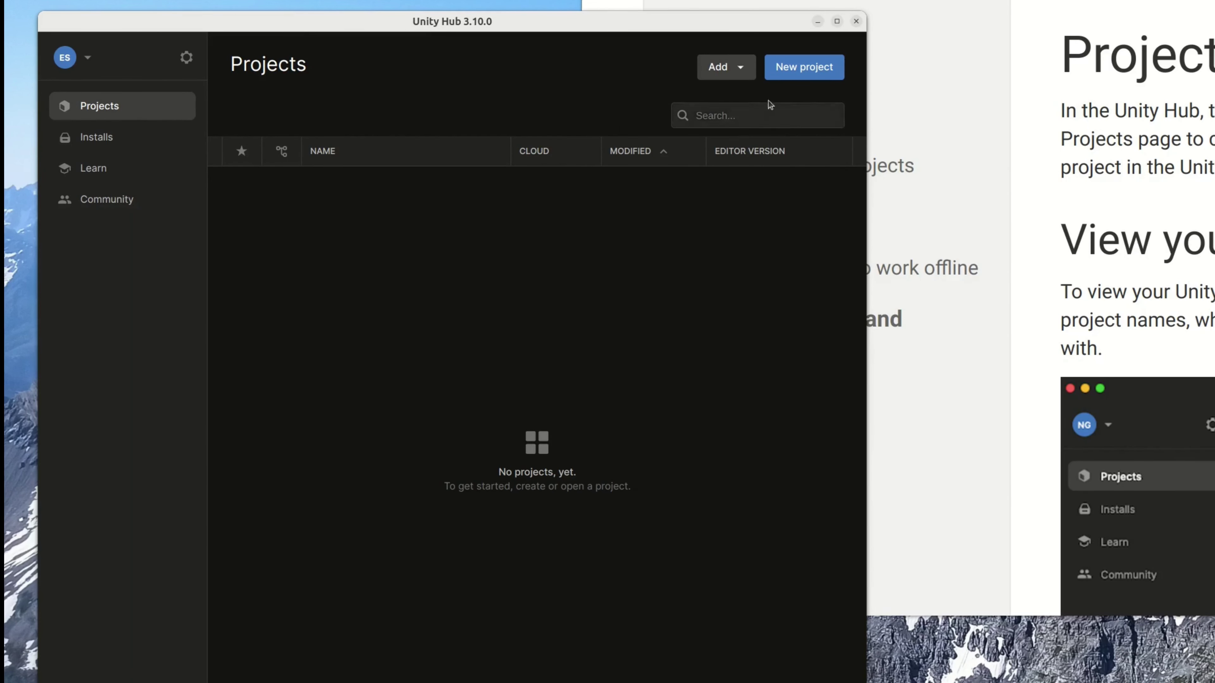
click(778, 68)
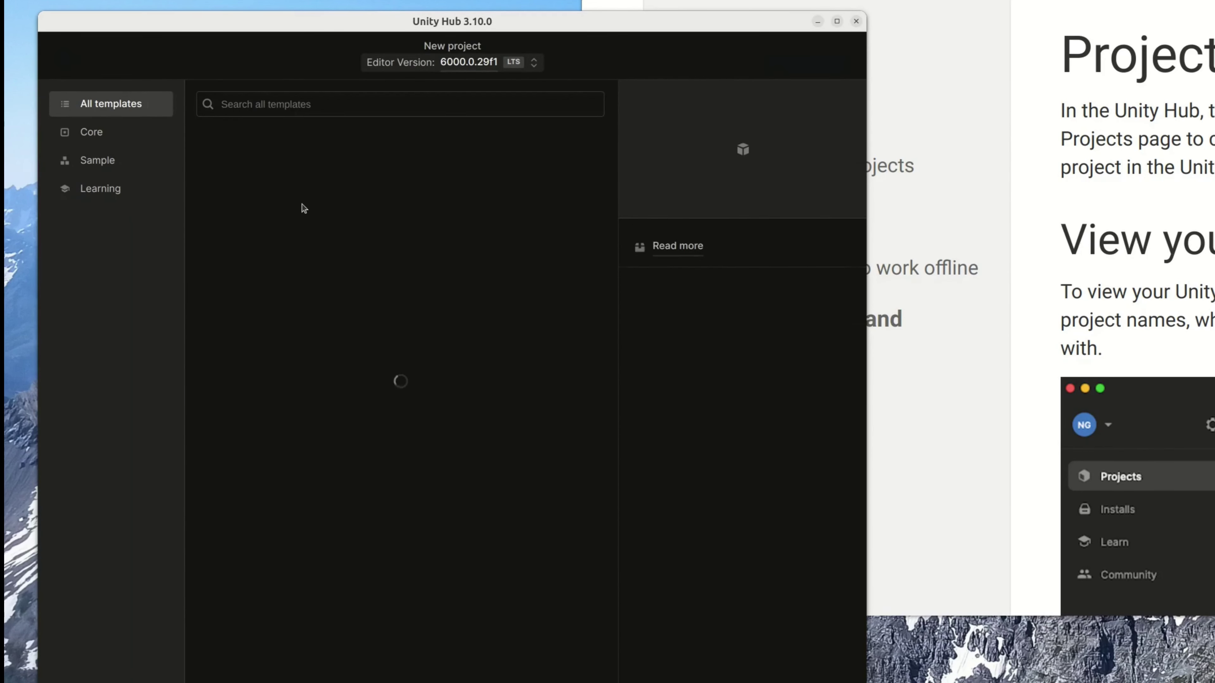
Select the FPS Microgame template among the learning templates and download it.
click(101, 188)
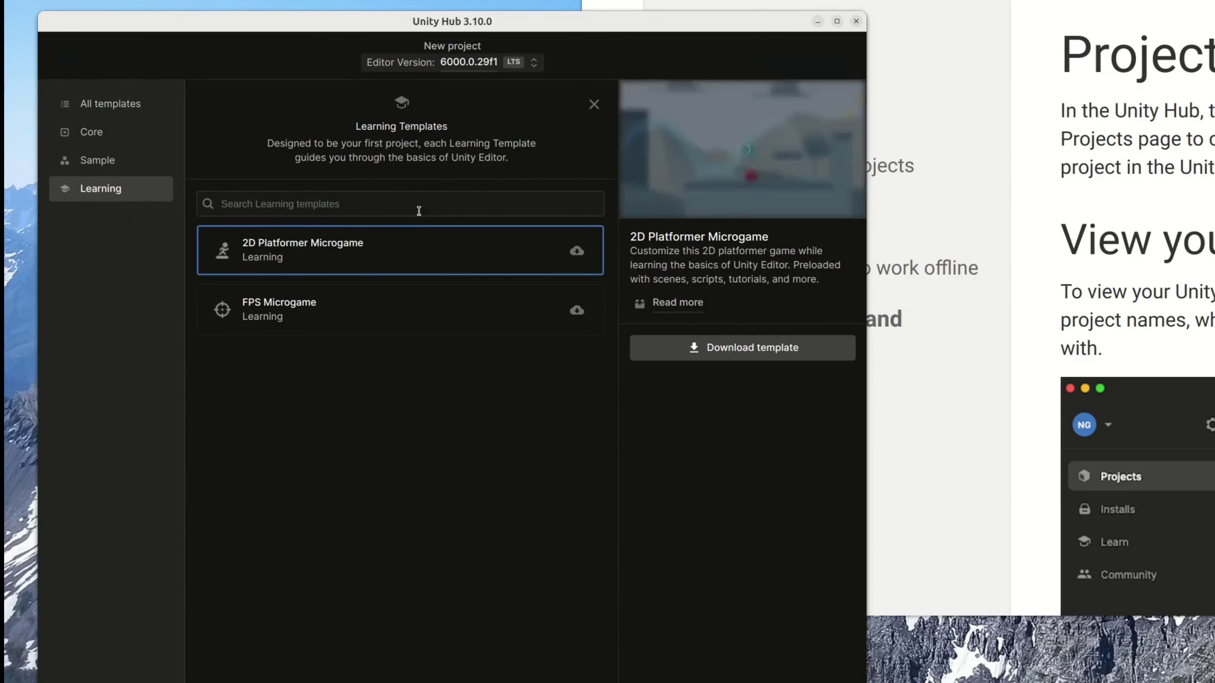
click(343, 318)
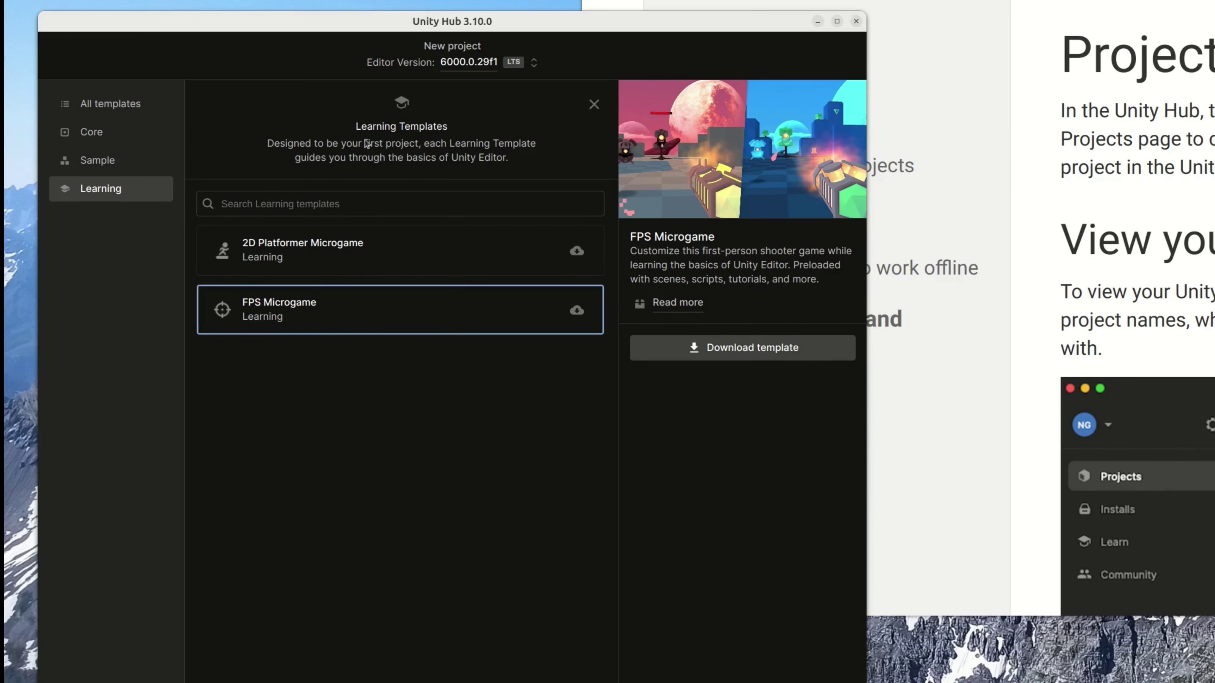
drag(434, 157, 413, 138)
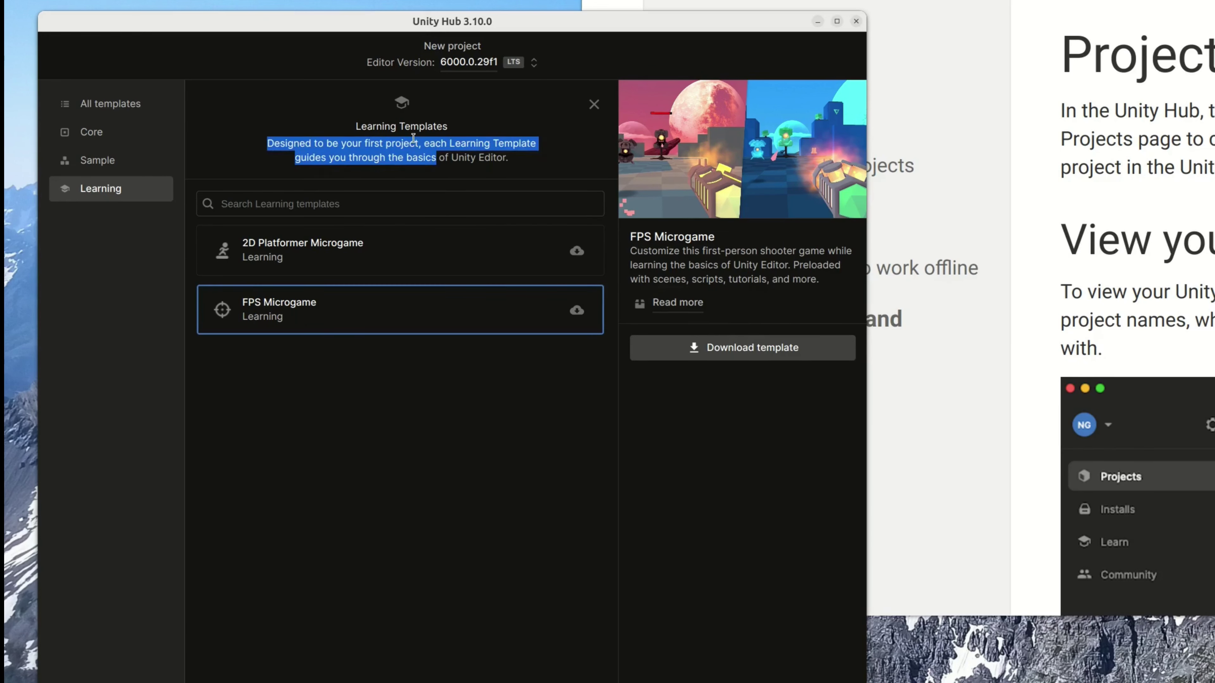
click(413, 138)
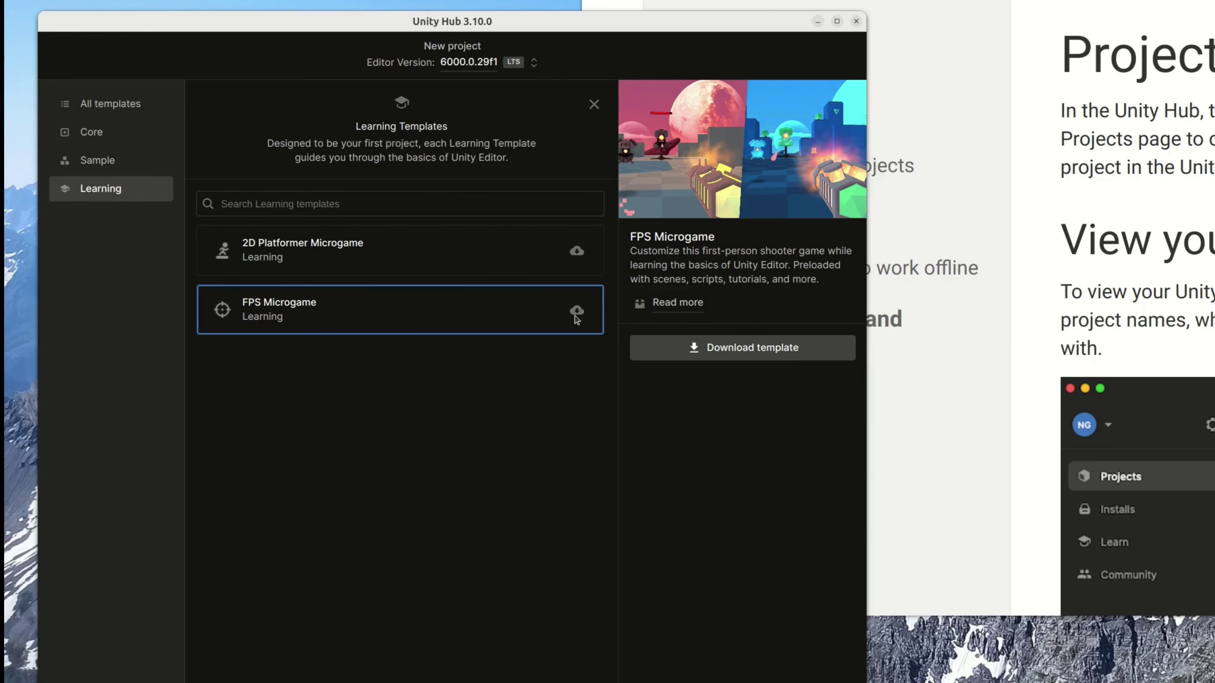
click(737, 354)
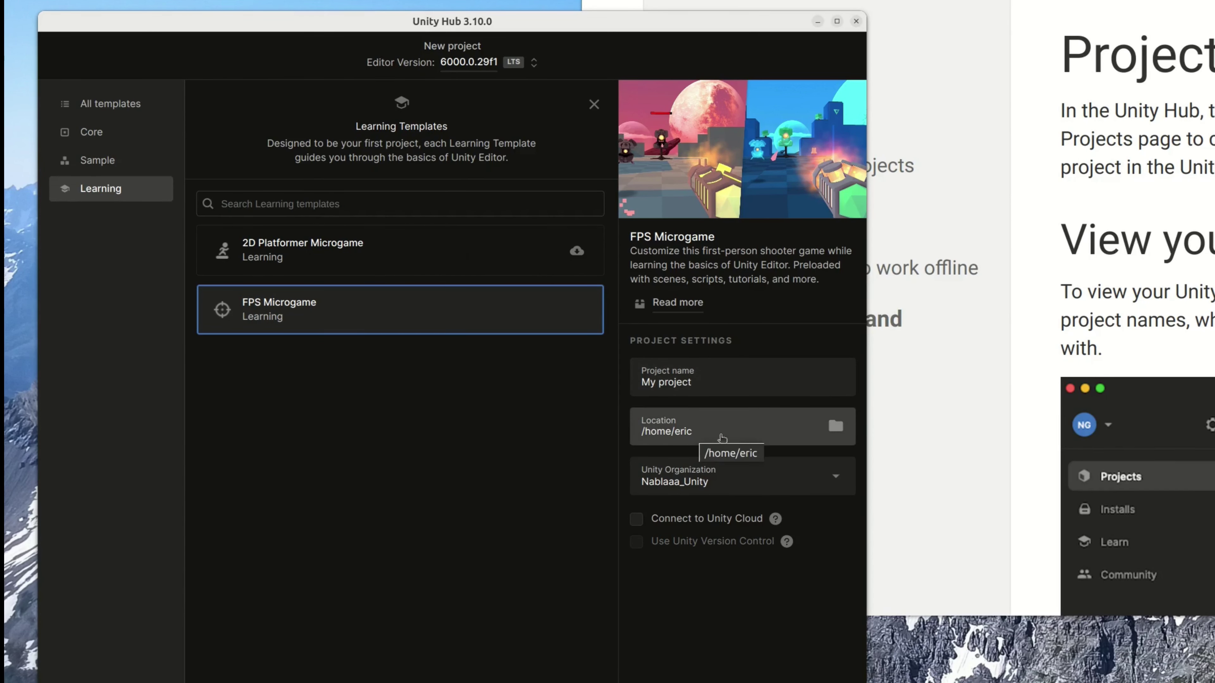
Set the project location to the Desktop/GitHub/RL_with_Unity folder and name the project First_Project.
click(737, 429)
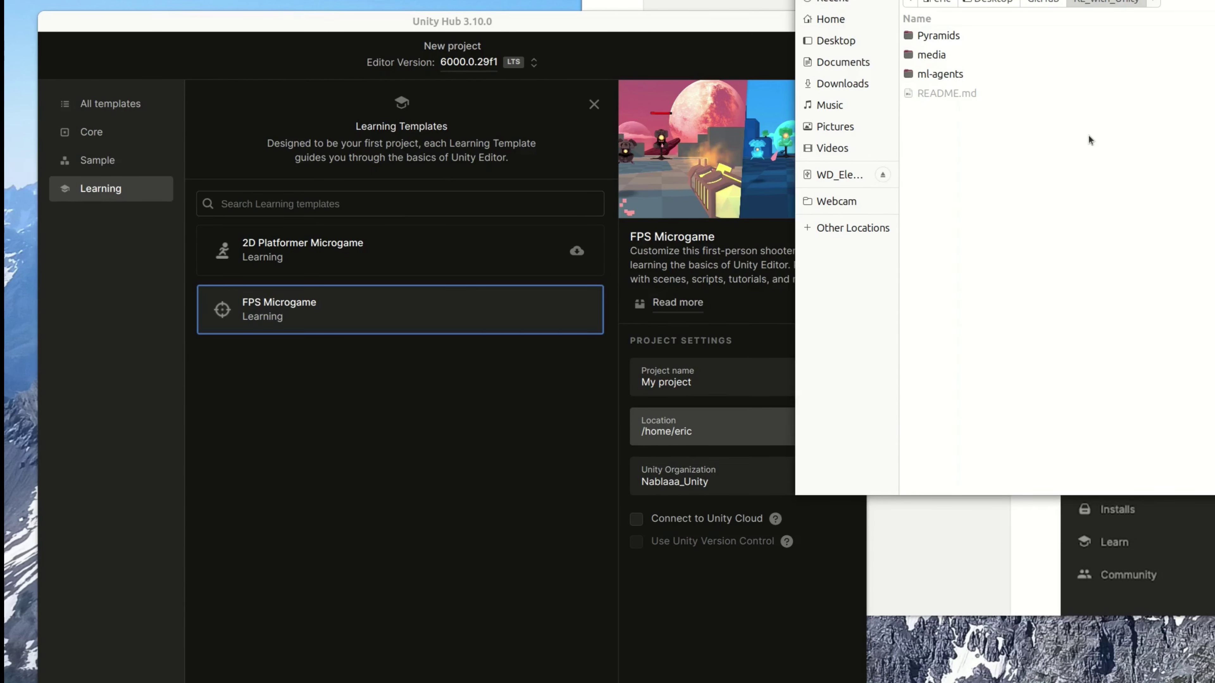
key(Return)
key(Return)
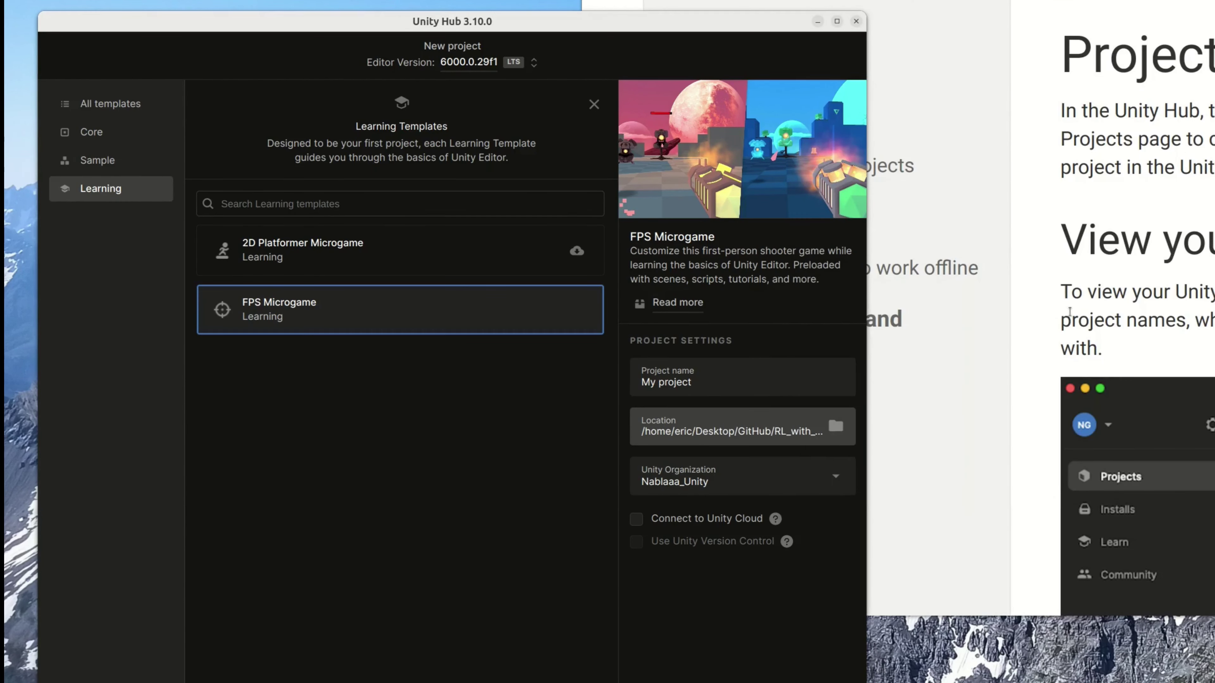
click(701, 383)
key(ctrl+a)
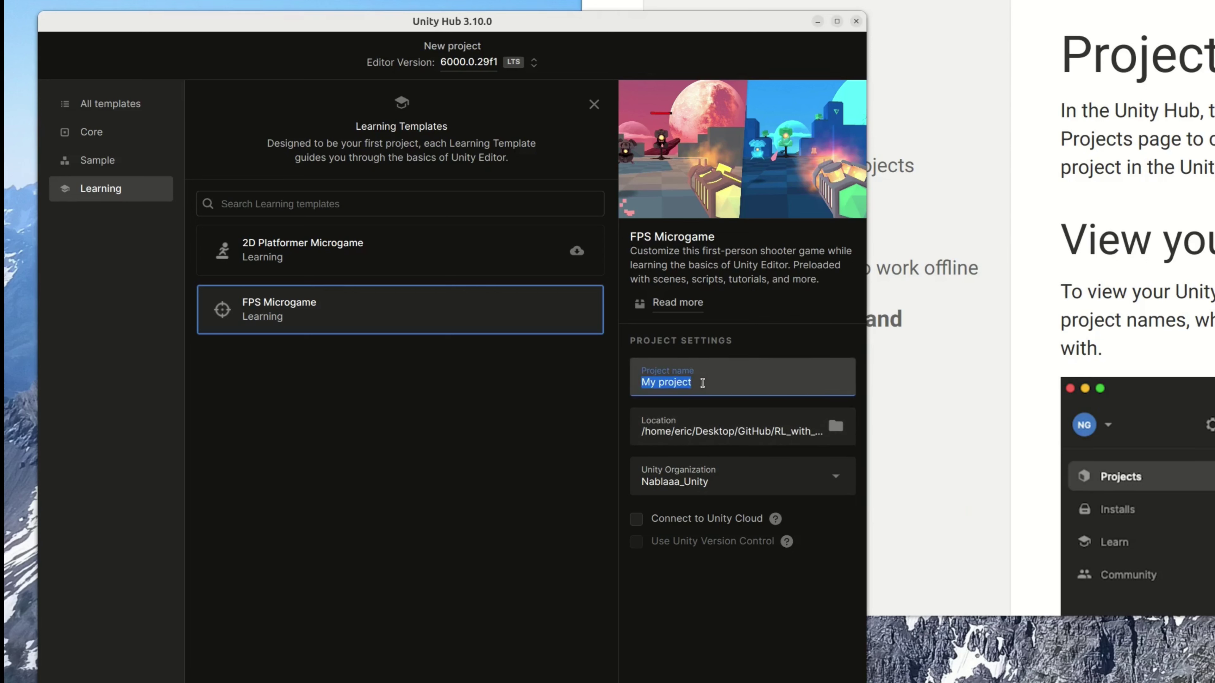
text(First_Project_)
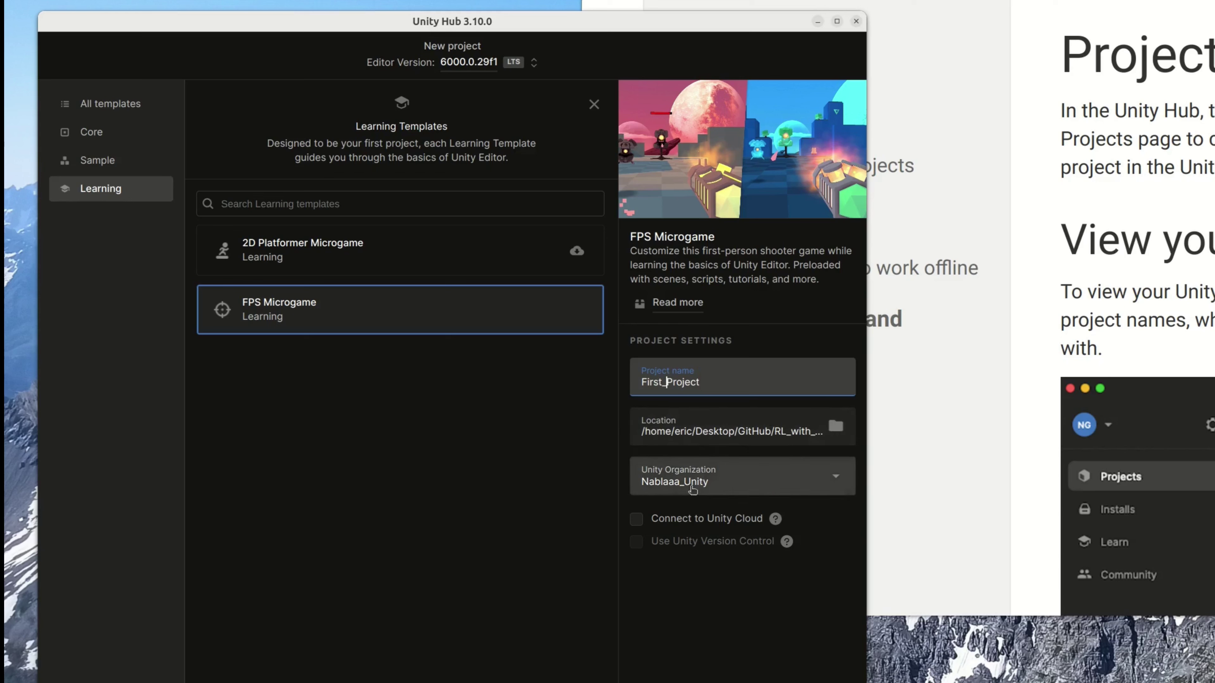
Enable the Connect to Unity Cloud option for First_Project and create the project.
click(680, 511)
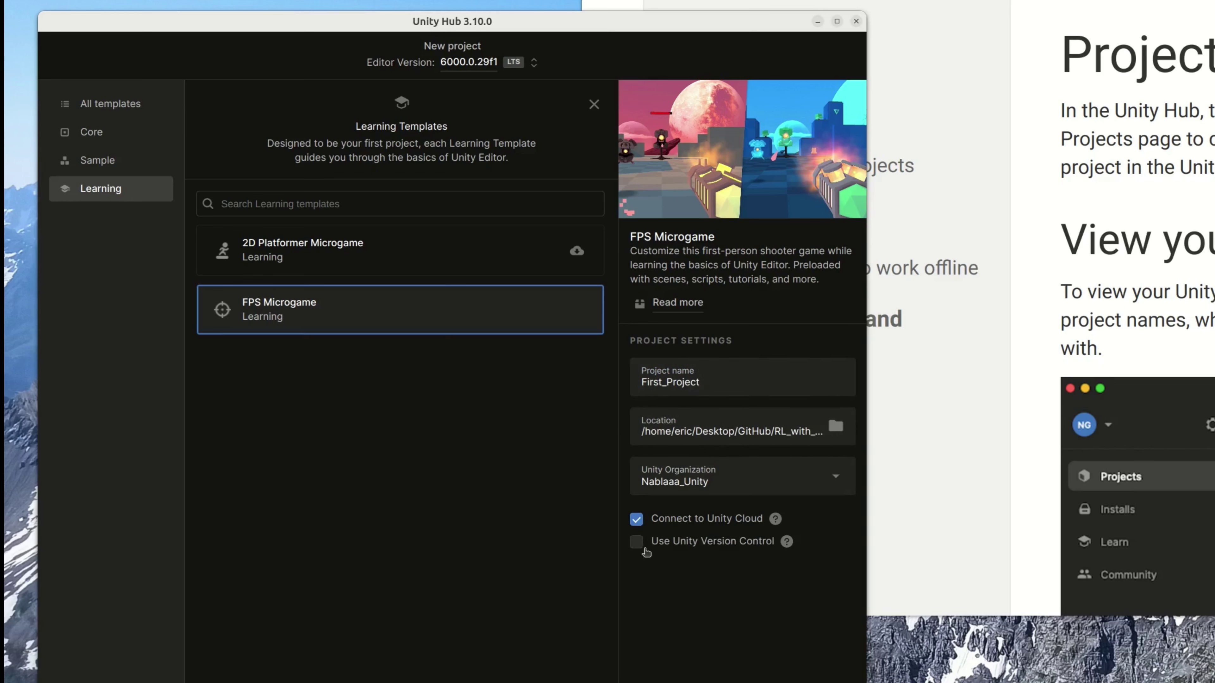
click(636, 542)
click(637, 542)
click(804, 682)
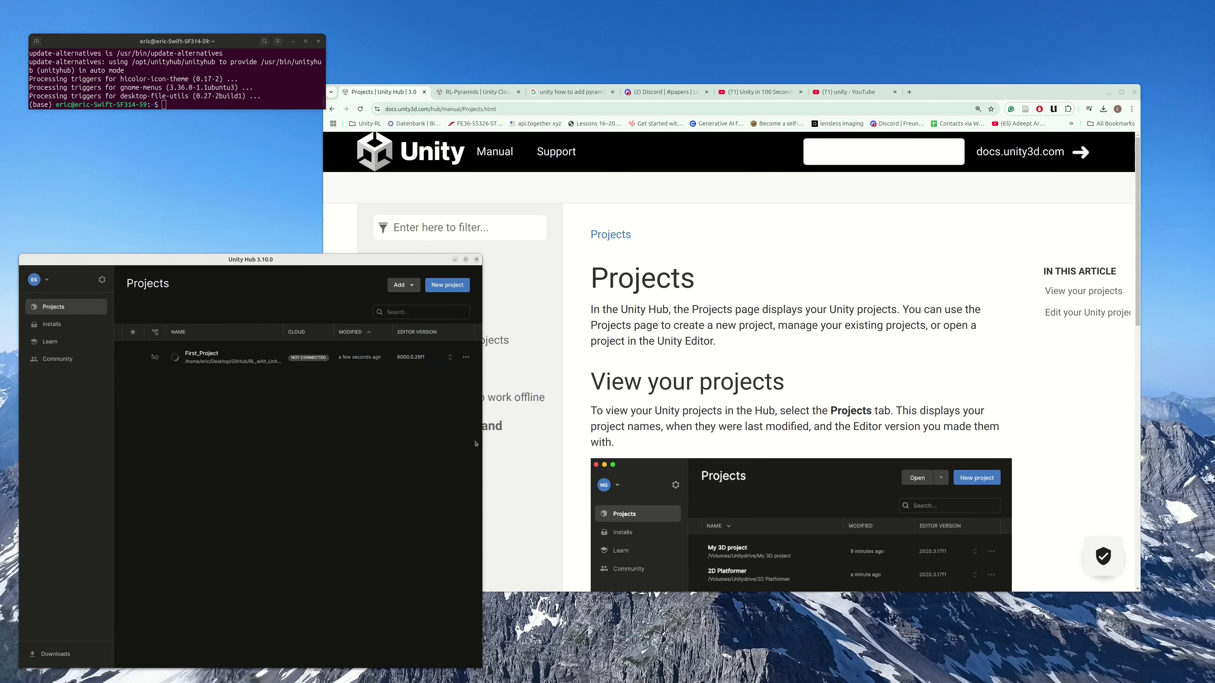
drag(480, 444, 431, 432)
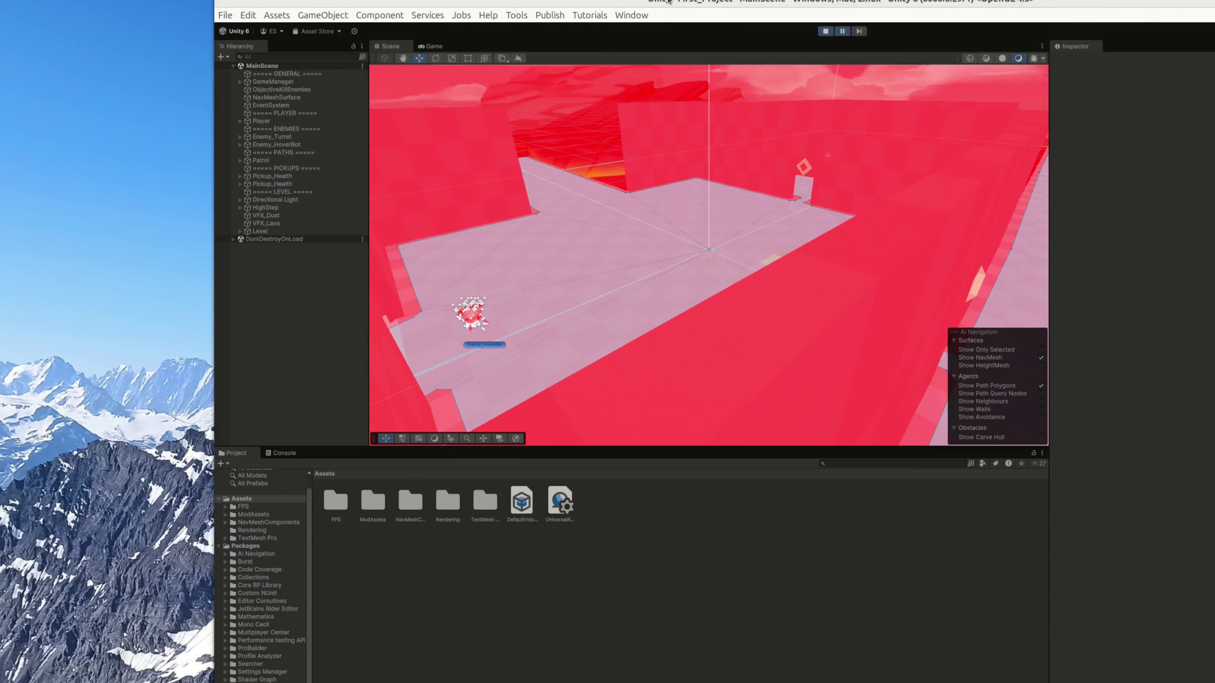
Inspect how the MainScene level renders, then restart play mode to test the FPS game and stop it.
drag(668, 1, 450, 11)
scroll(531, 274, down, 3)
scroll(532, 275, down, 3)
middle_drag(531, 274, 568, 160)
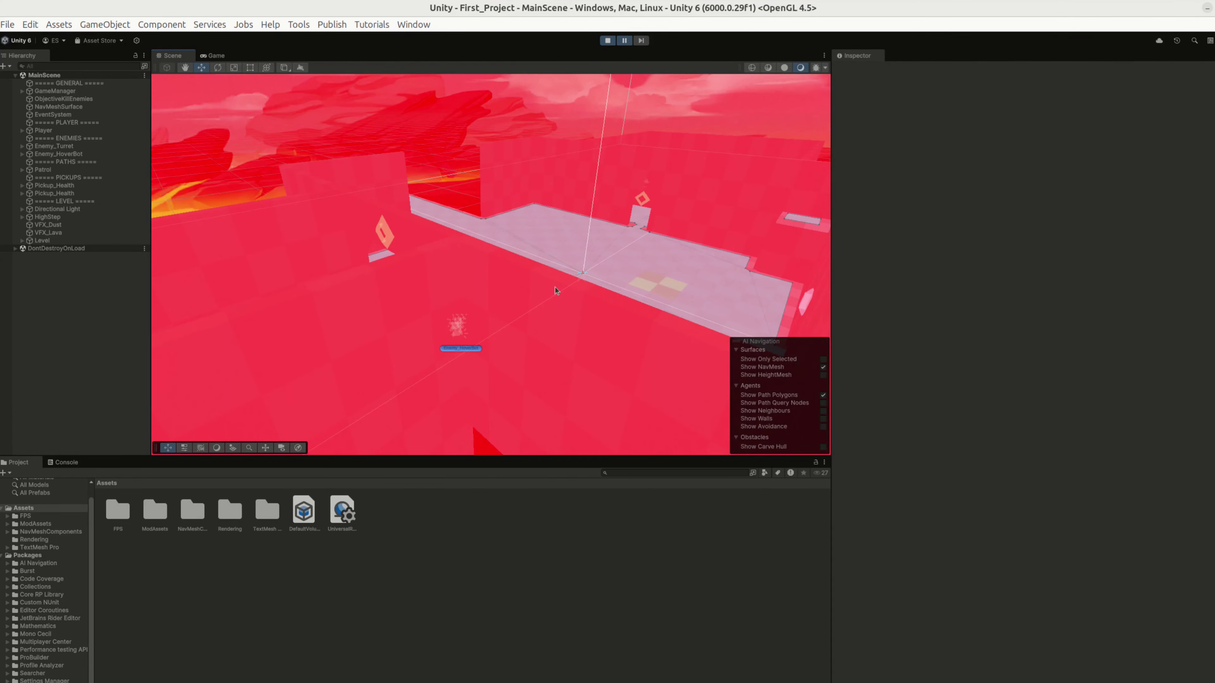
middle_drag(563, 222, 468, 228)
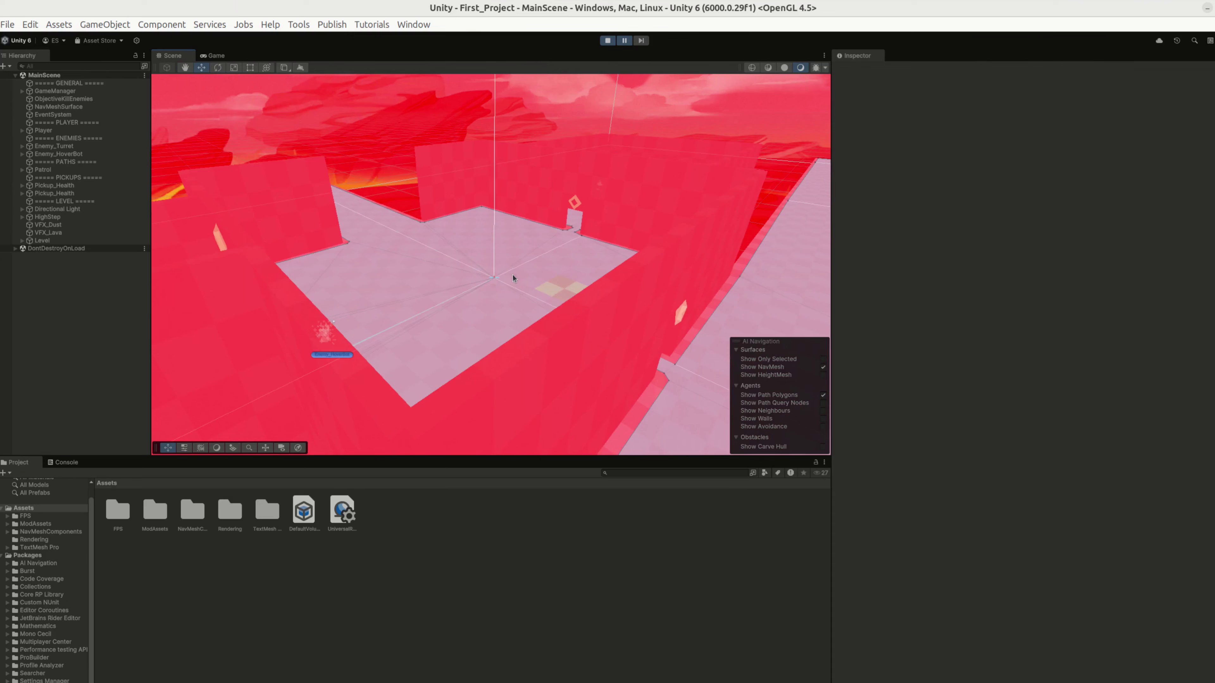
click(608, 42)
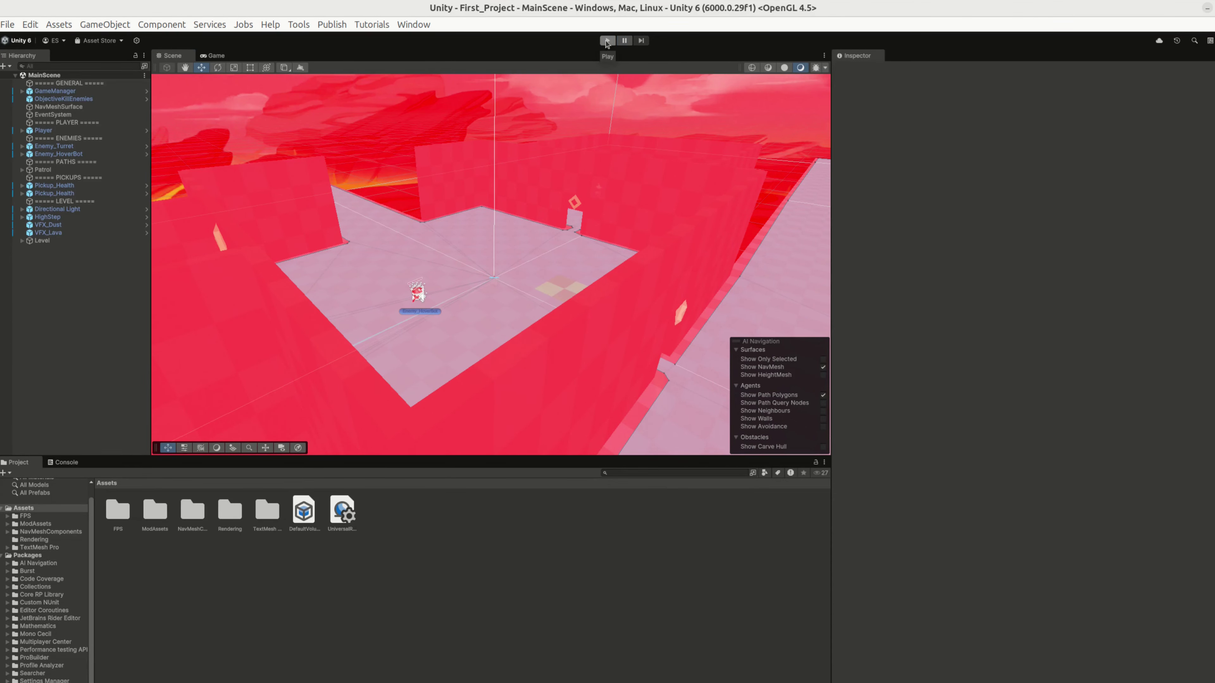
click(606, 41)
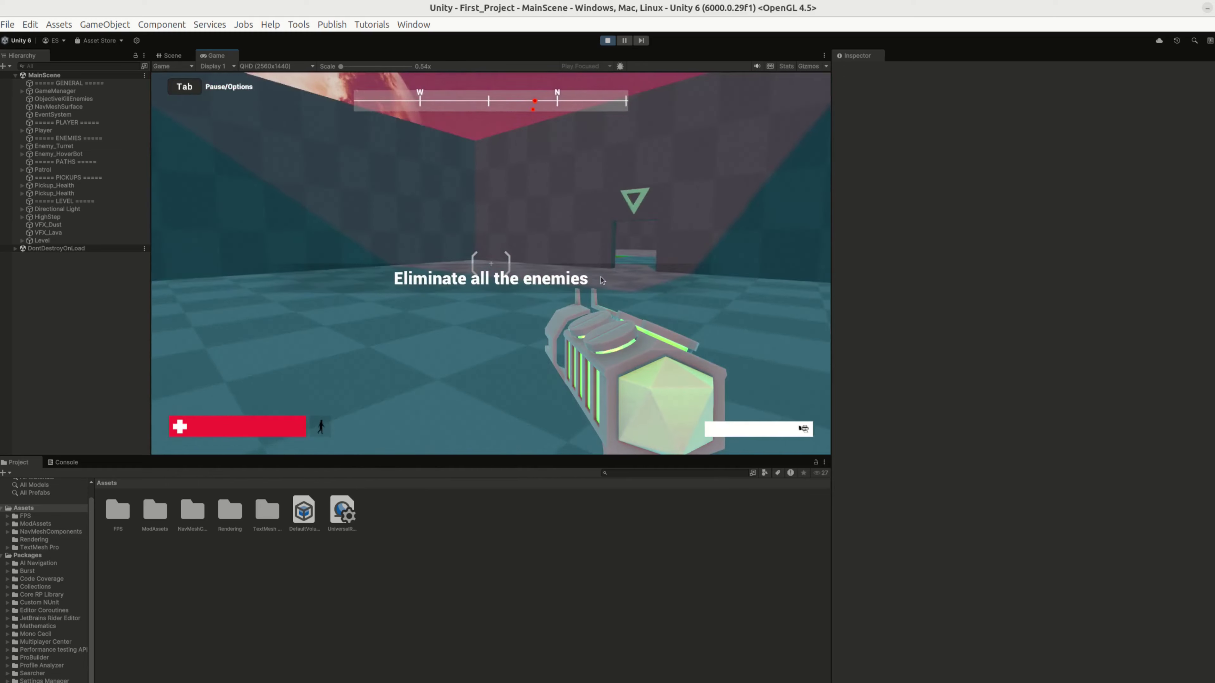
key(ctrl+p)
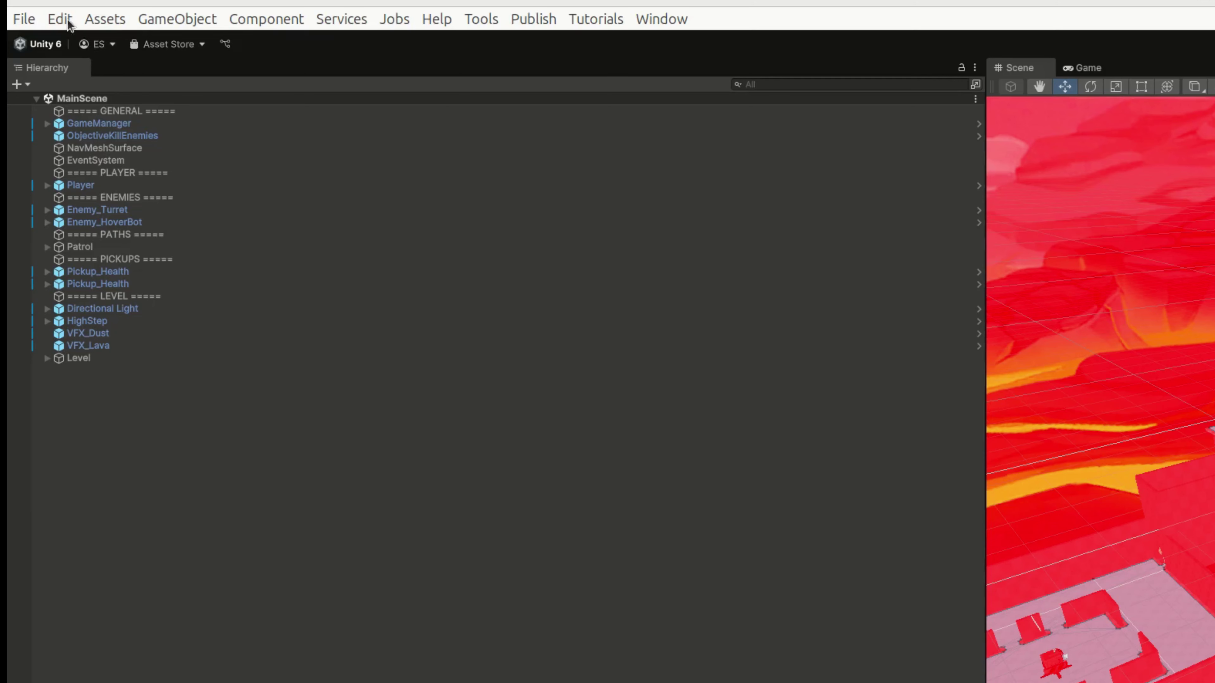
Open the Player page of the Project Settings and expand its Other Settings for Windows, Mac, Linux.
click(22, 17)
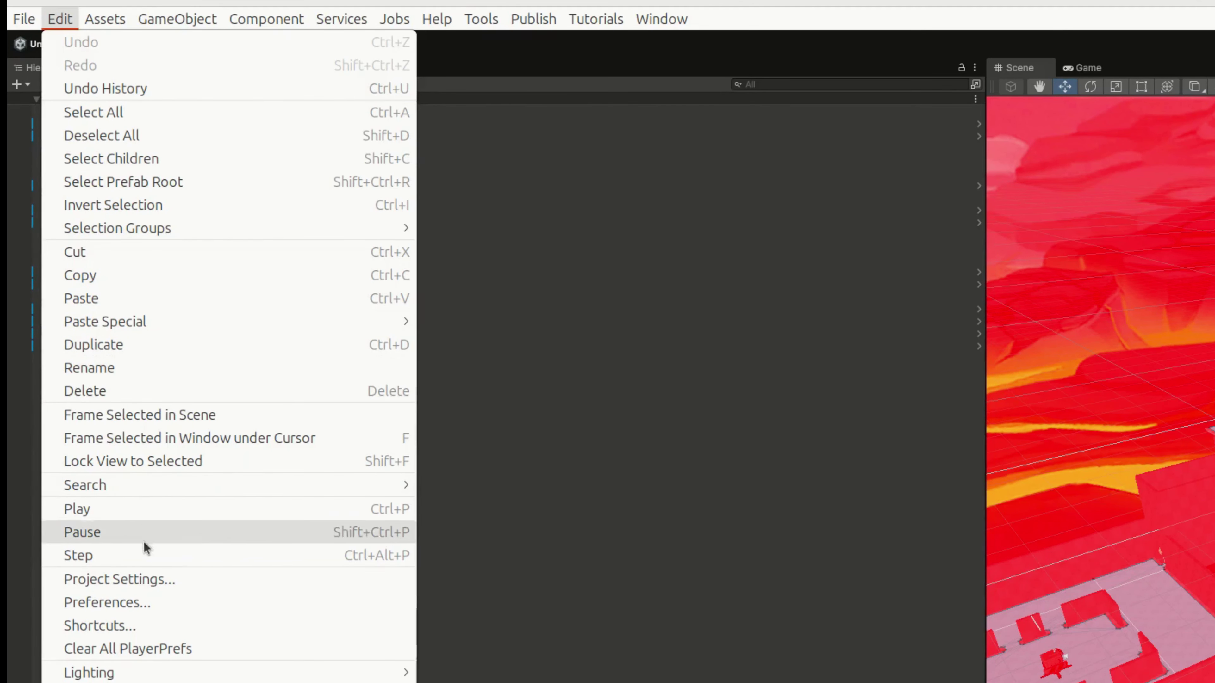
click(146, 579)
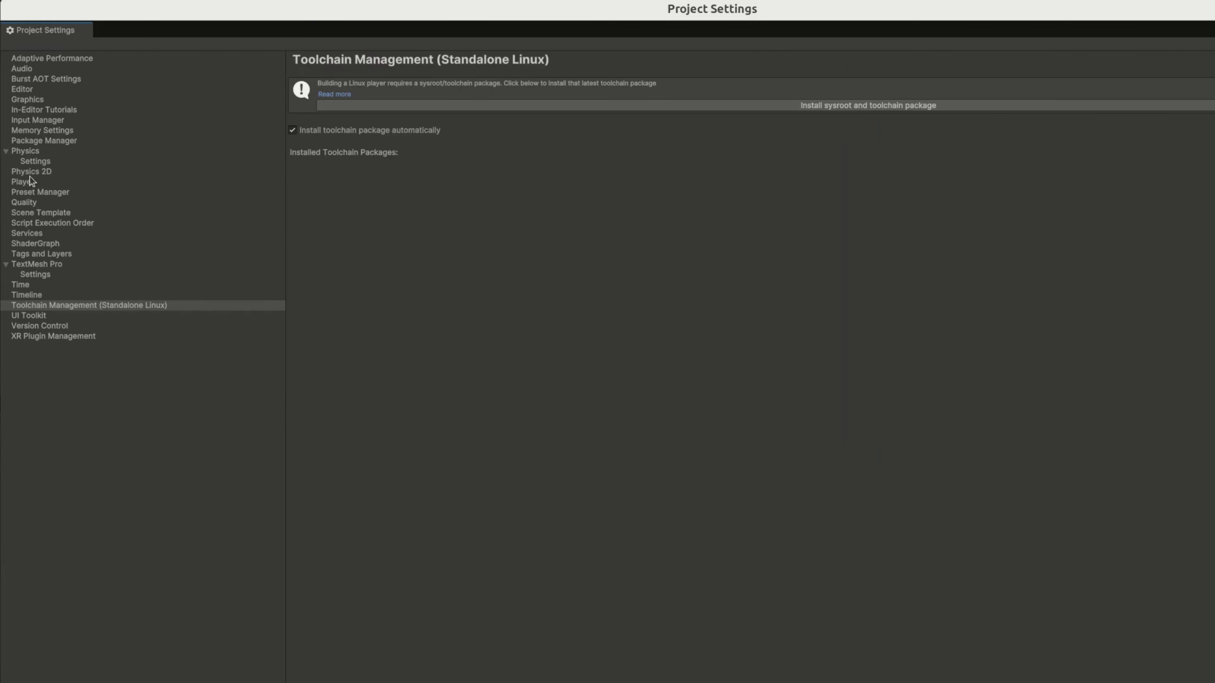
click(28, 186)
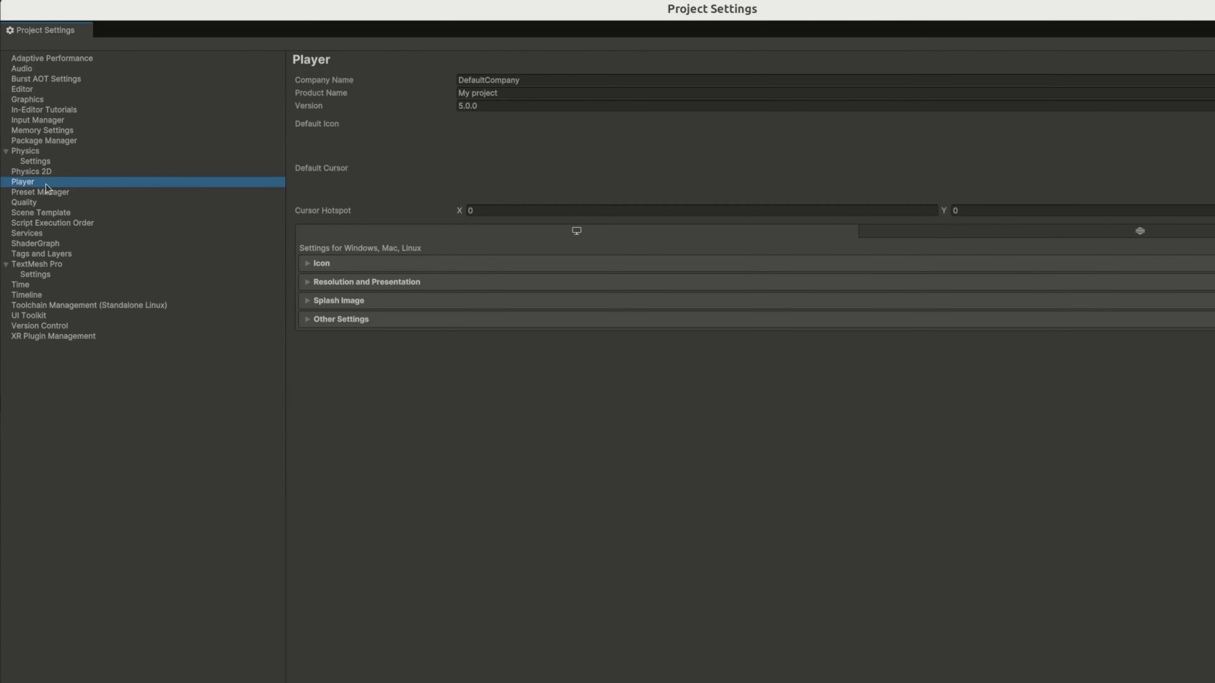
click(330, 322)
scroll(342, 314, down, 3)
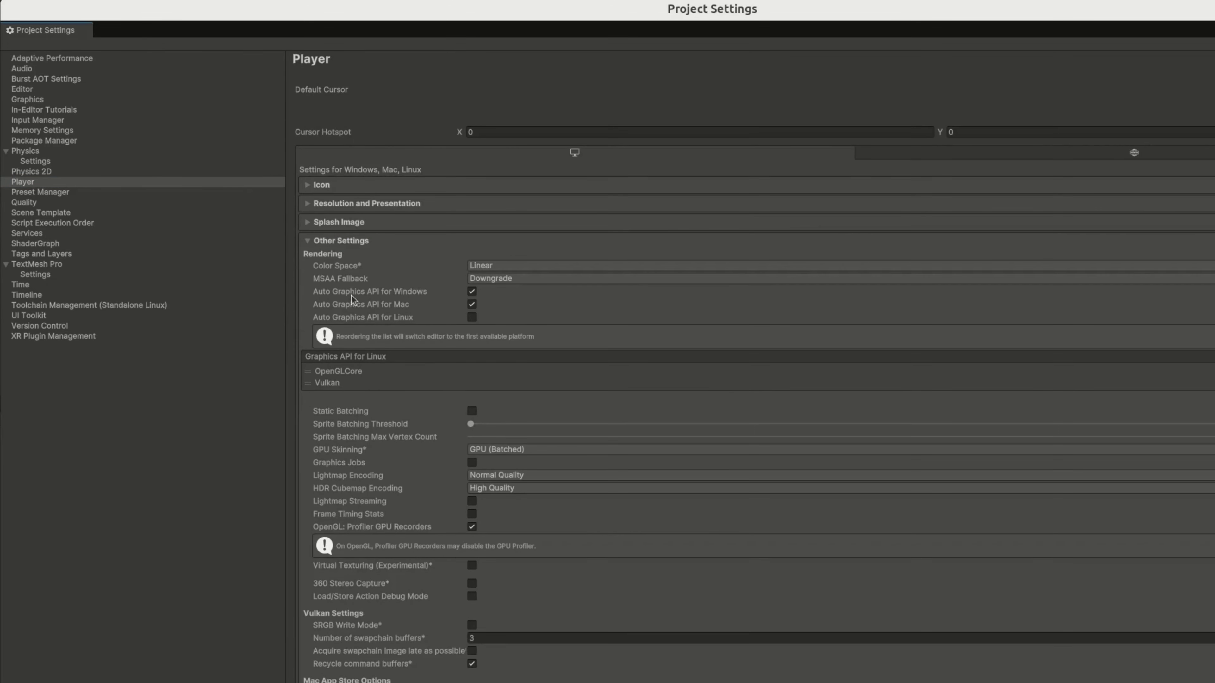
With Auto Graphics API for Linux off, move Vulkan above OpenGLCore in the Linux graphics API list and restart the editor.
click(409, 318)
click(472, 317)
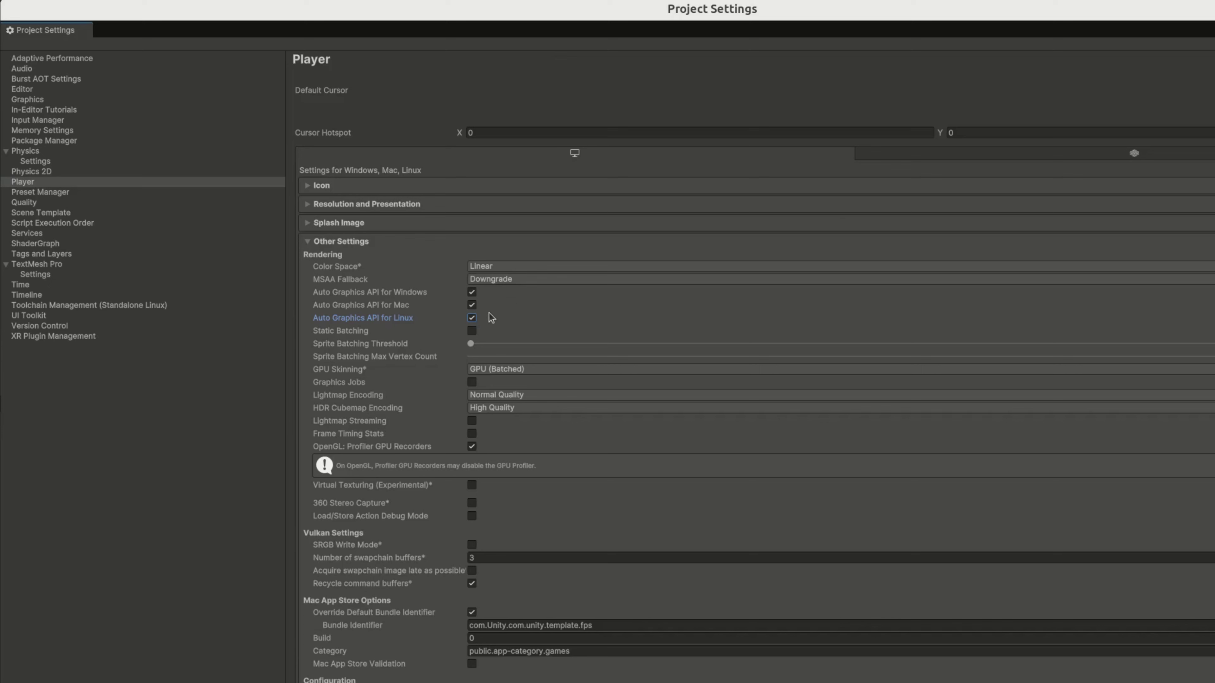
click(471, 317)
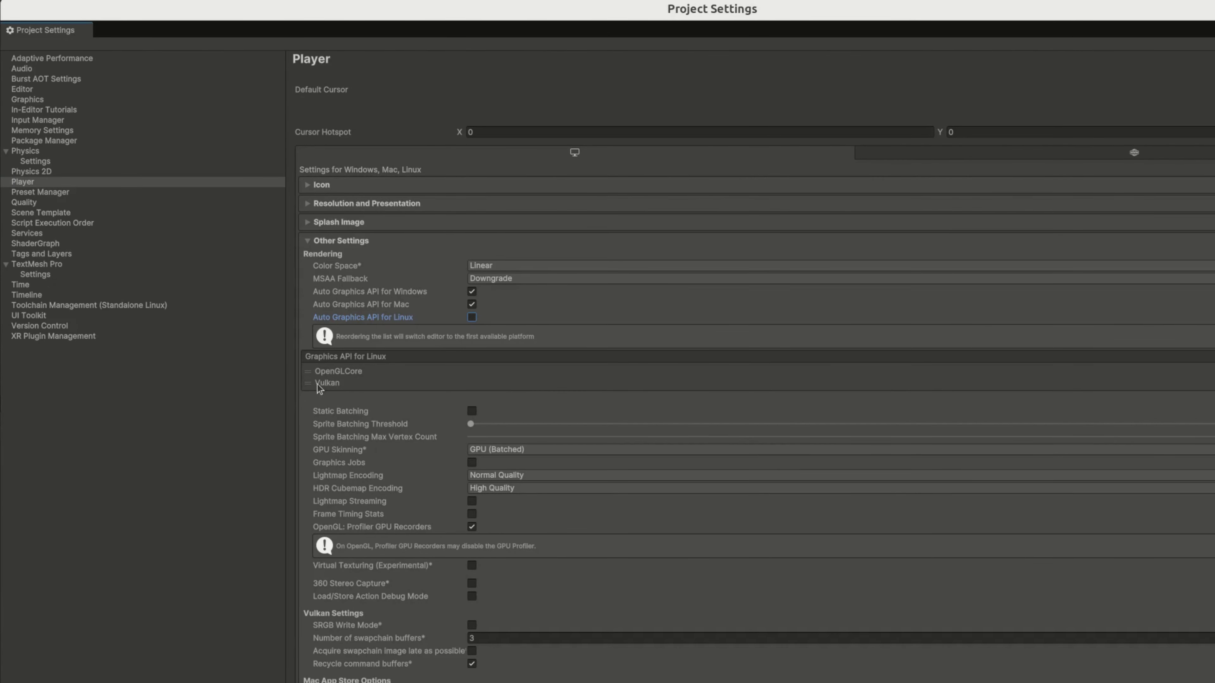
drag(319, 386, 325, 376)
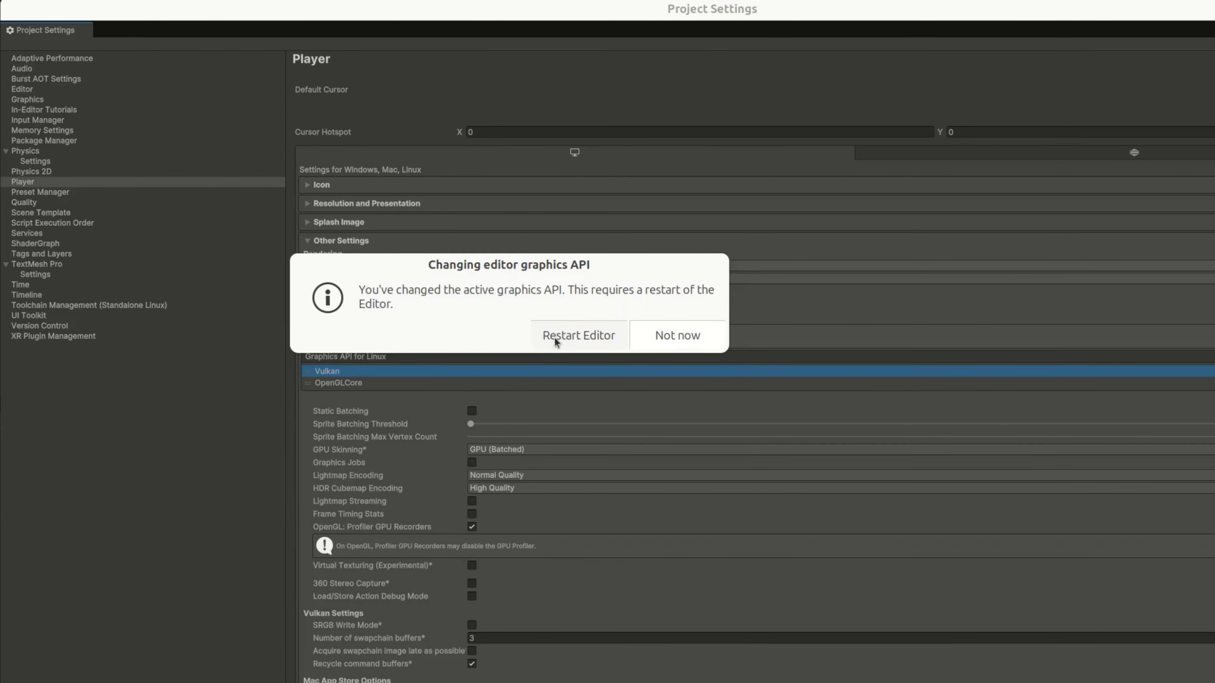
click(563, 339)
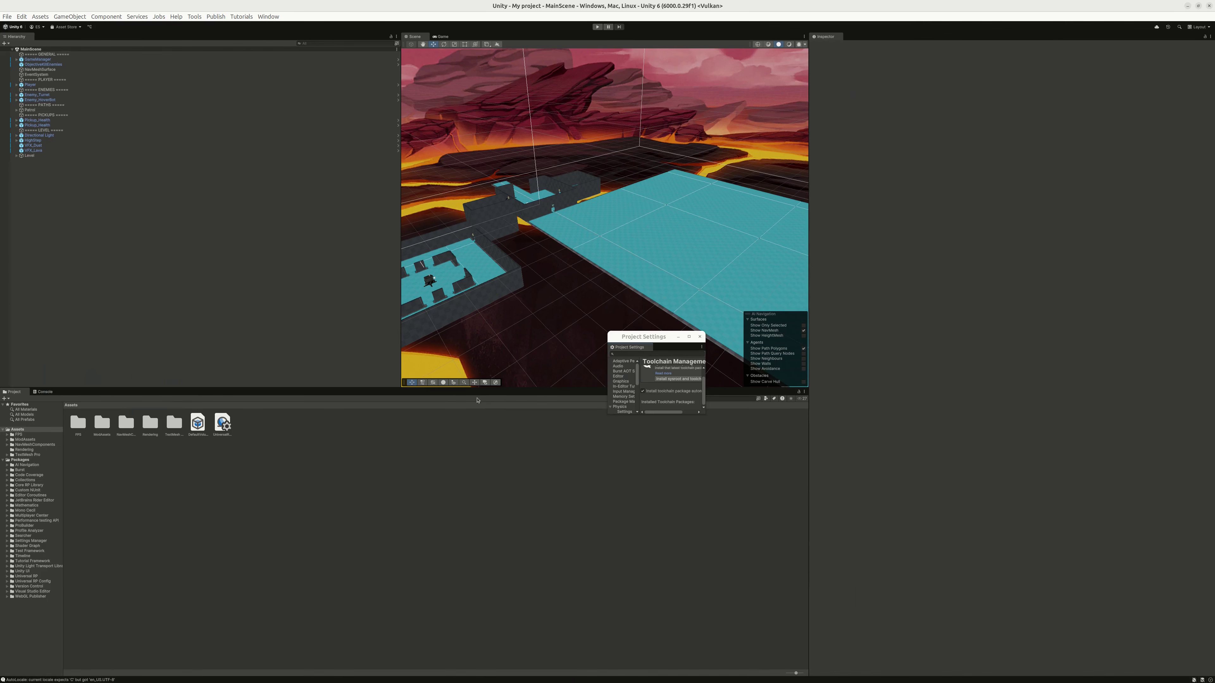
Enlarge the Scene view by making the Project area shorter and the Hierarchy and Inspector narrower.
drag(481, 389, 478, 554)
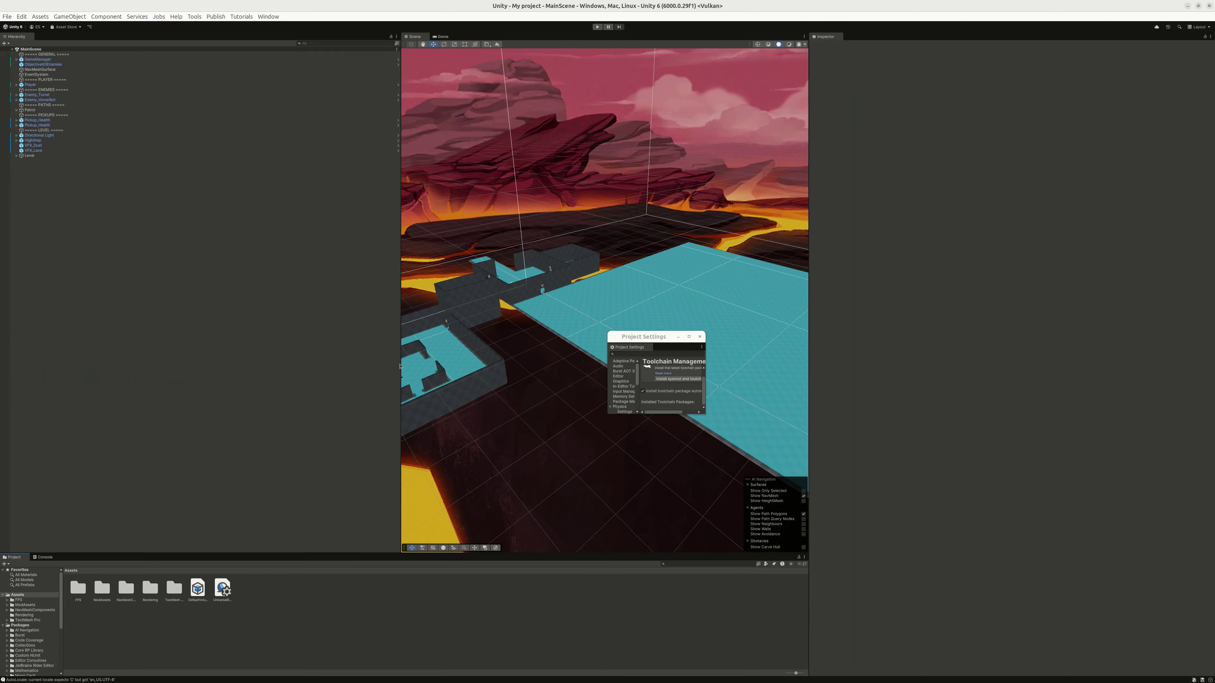
drag(400, 365, 209, 364)
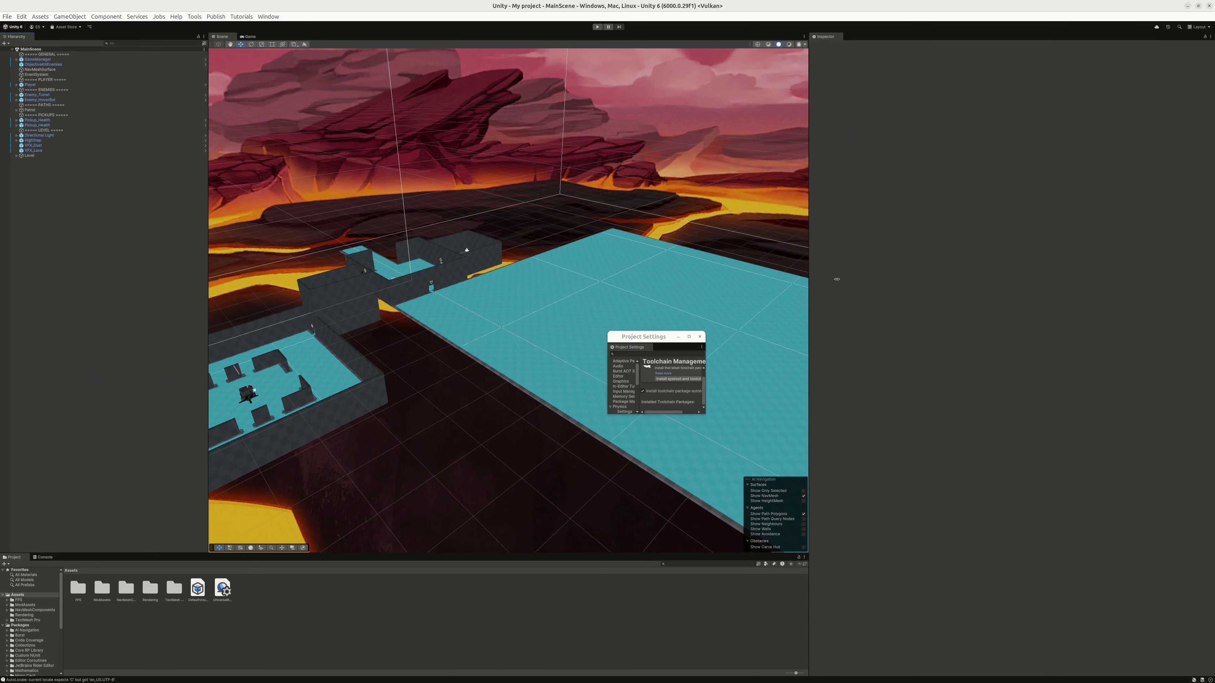
drag(809, 276, 1048, 282)
scroll(361, 335, down, 10)
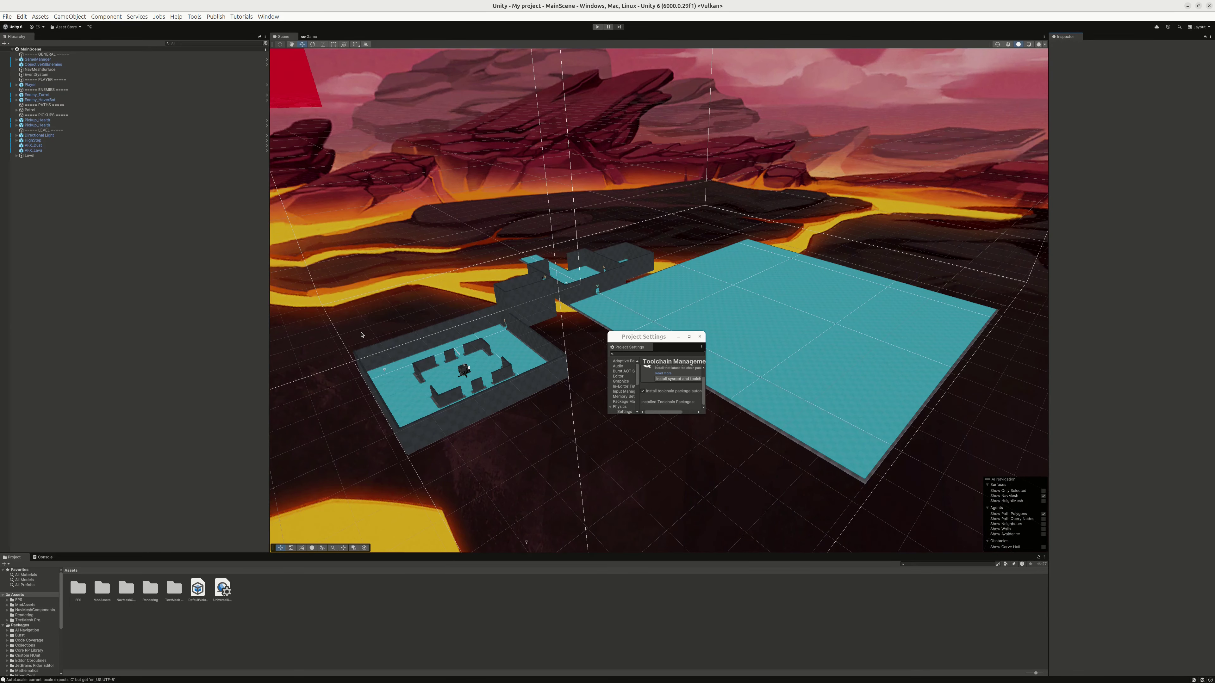